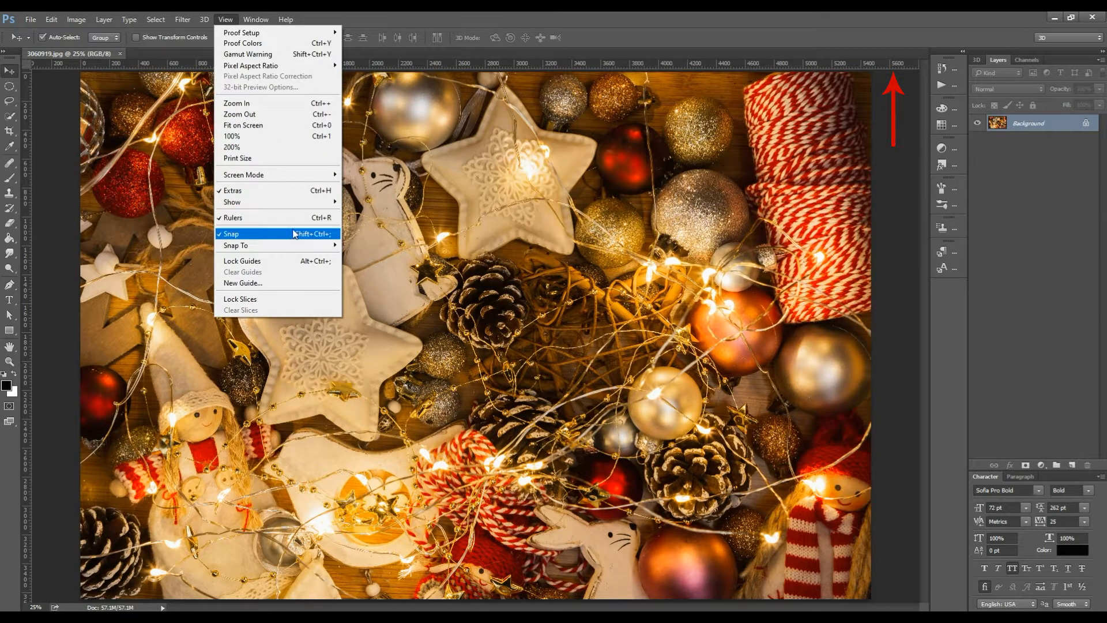
# Place a vertical and a horizontal guide that cross at the centre of the image
pyautogui.click(894, 297)
pyautogui.moveTo(27, 236); pyautogui.dragTo(491, 322)
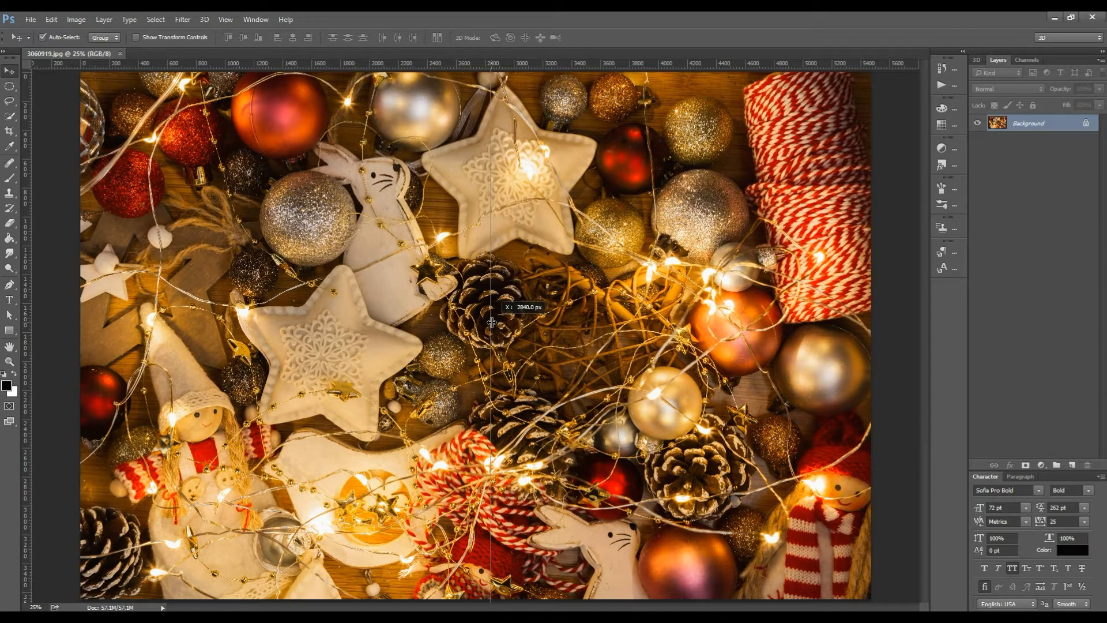
pyautogui.moveTo(491, 322); pyautogui.dragTo(485, 322)
pyautogui.moveTo(508, 66); pyautogui.dragTo(533, 348)
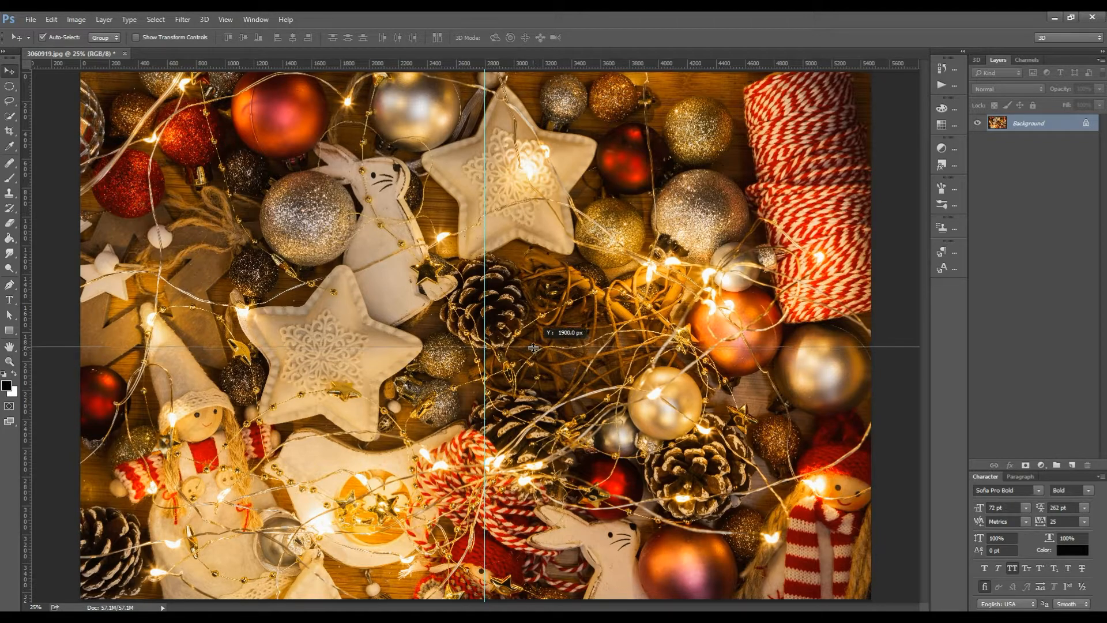
pyautogui.moveTo(533, 347); pyautogui.dragTo(533, 348)
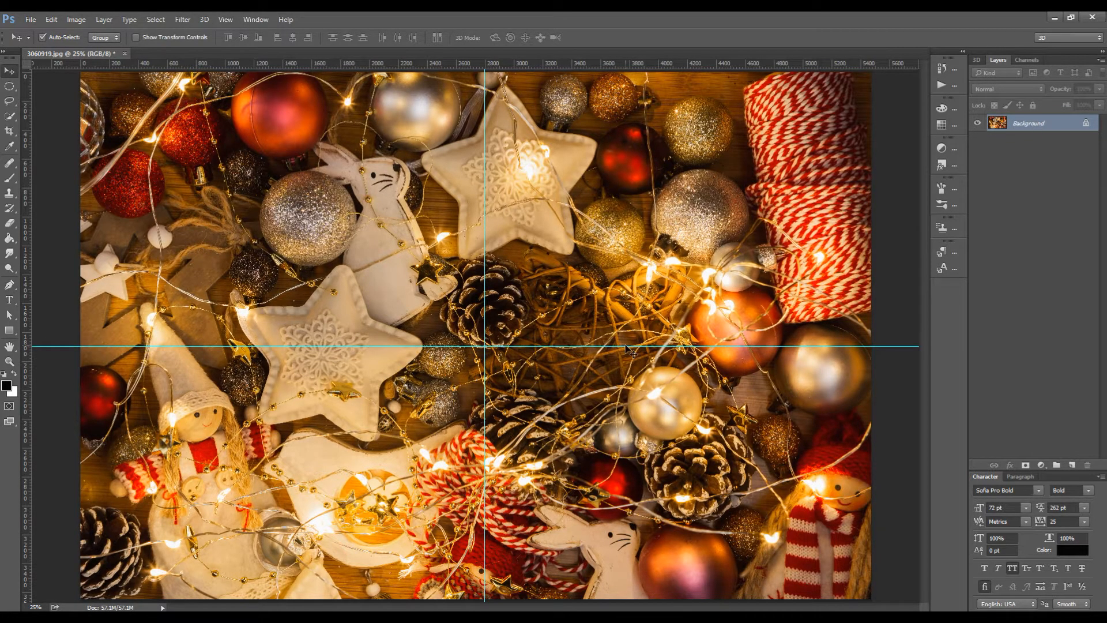
pyautogui.hotkey('ctrl', '-')
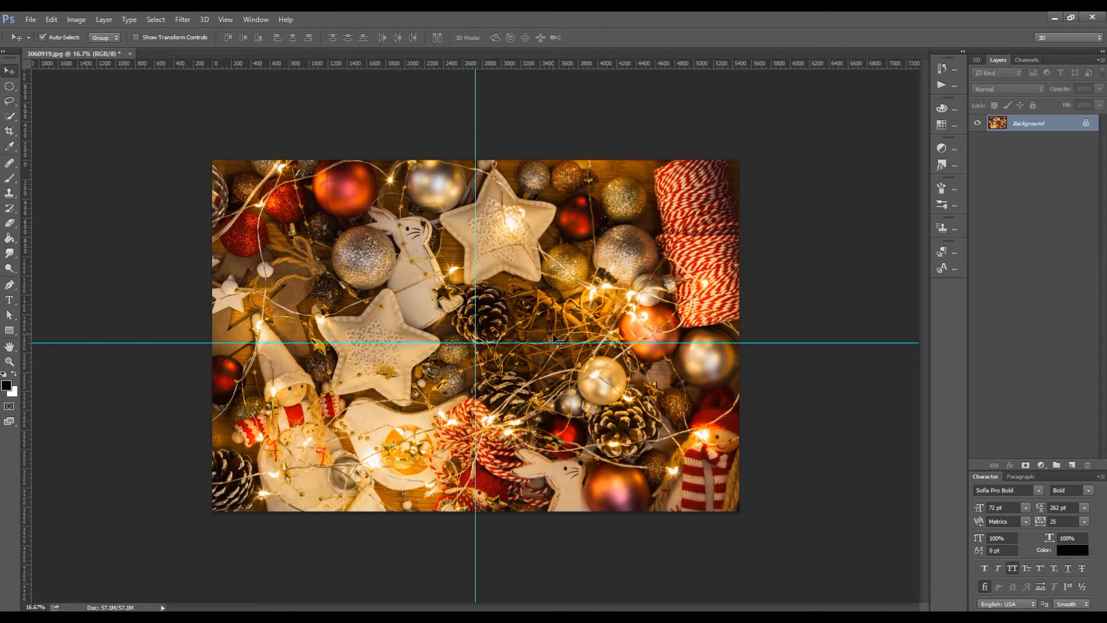
pyautogui.moveTo(553, 342)
pyautogui.mouseDown()
pyautogui.moveTo(560, 326)
pyautogui.moveTo(557, 338)
pyautogui.mouseUp()
pyautogui.hotkey('ctrl', '+')
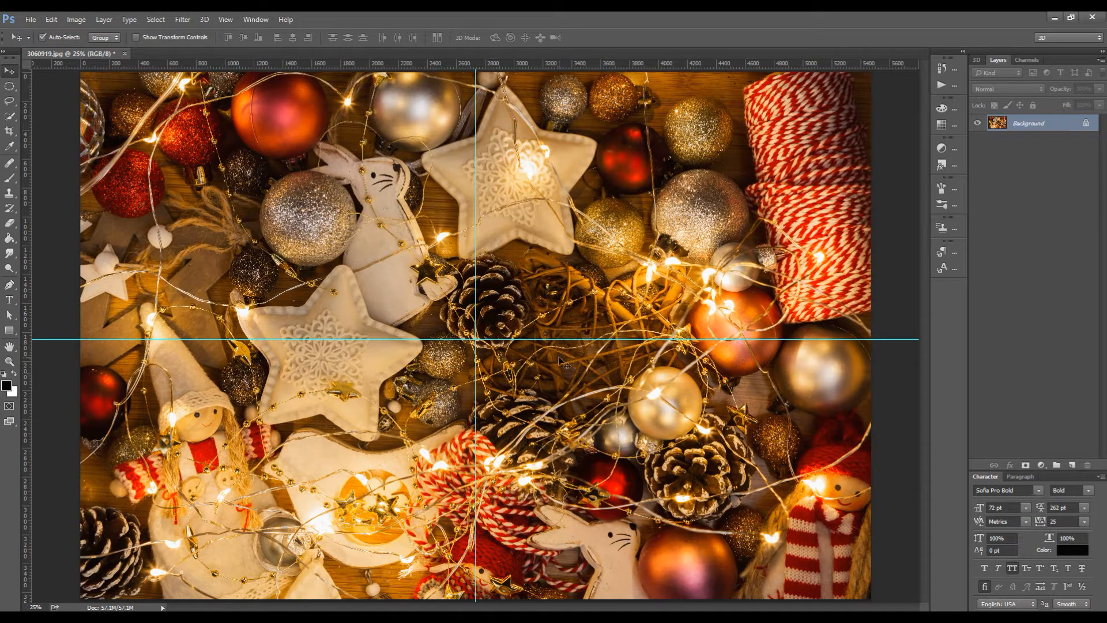
# Add a new layer and draw an elliptical selection about 1992 by 2020 px, centred on the guide crossing
pyautogui.click(1072, 465)
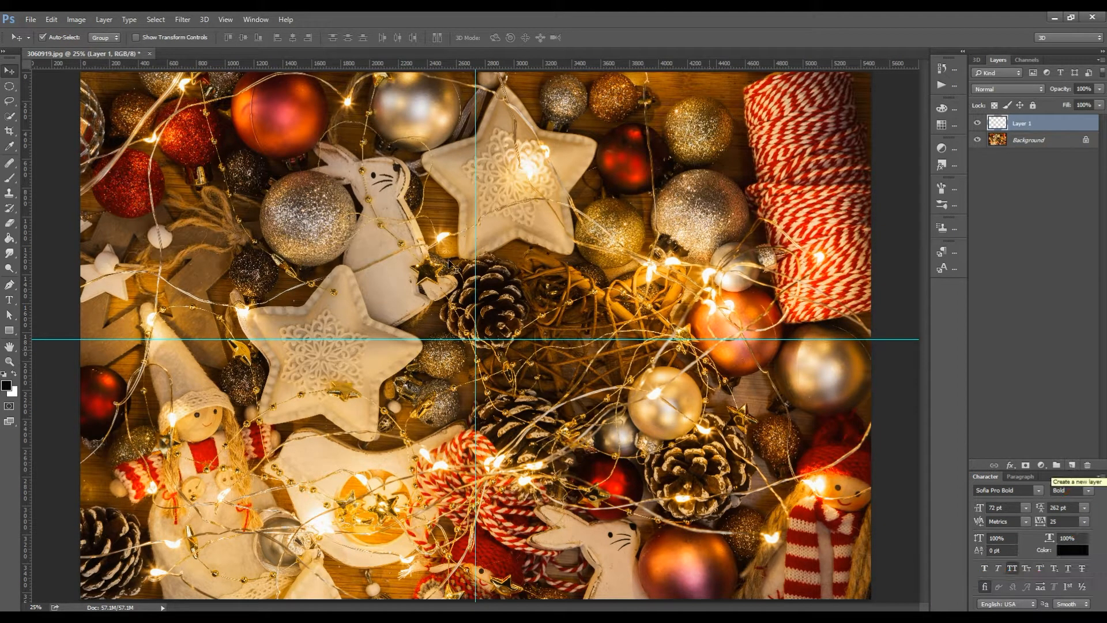
pyautogui.click(10, 86)
pyautogui.click(11, 87)
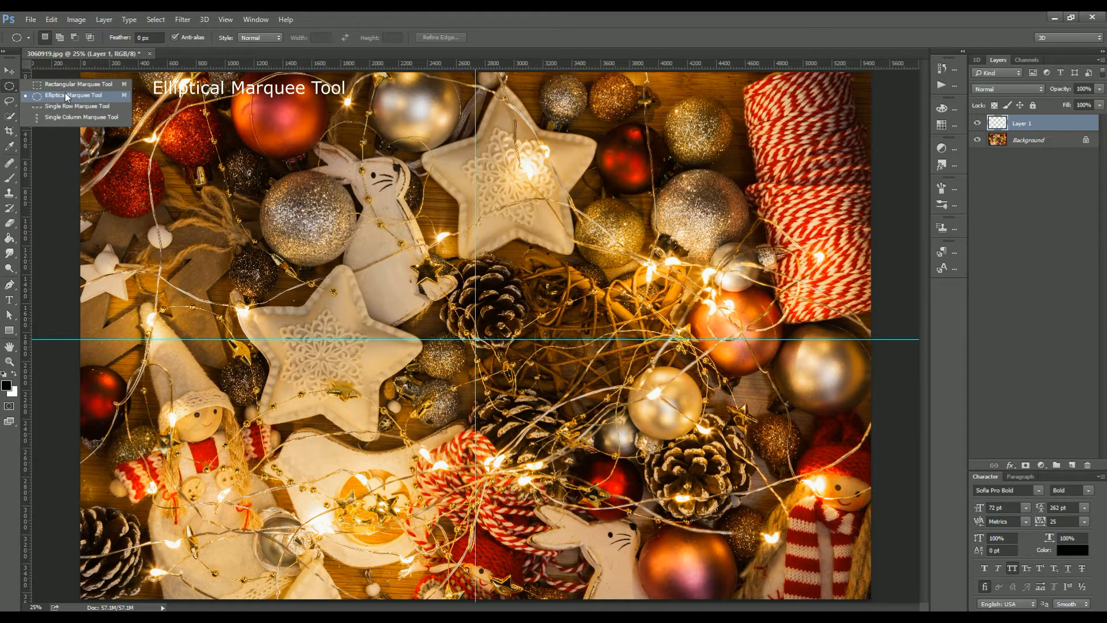
pyautogui.click(64, 92)
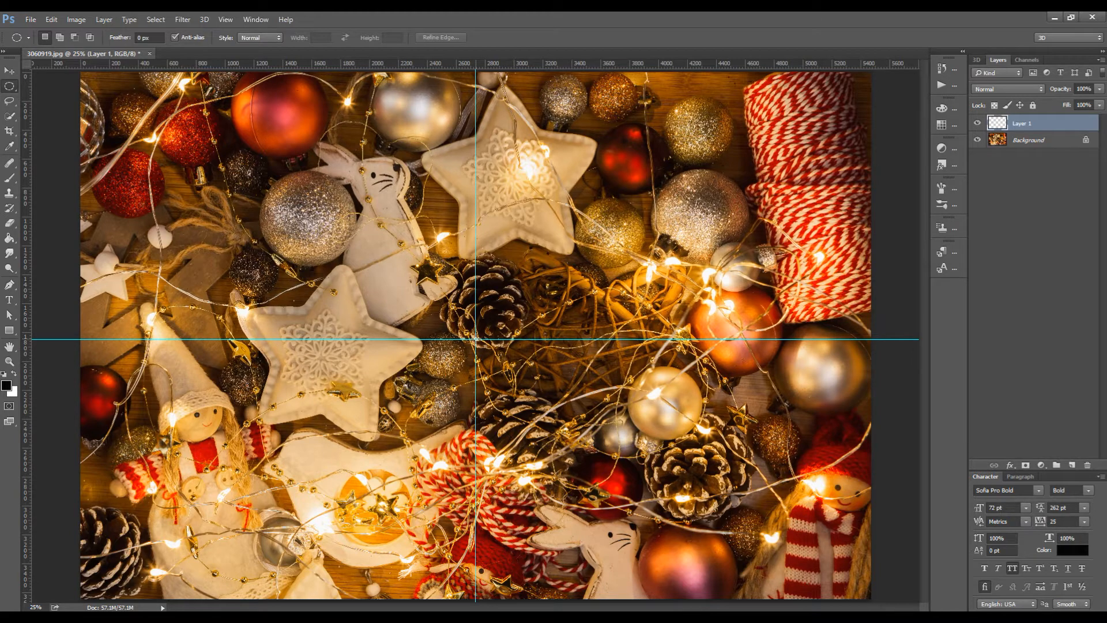
pyautogui.moveTo(475, 339); pyautogui.dragTo(346, 194)
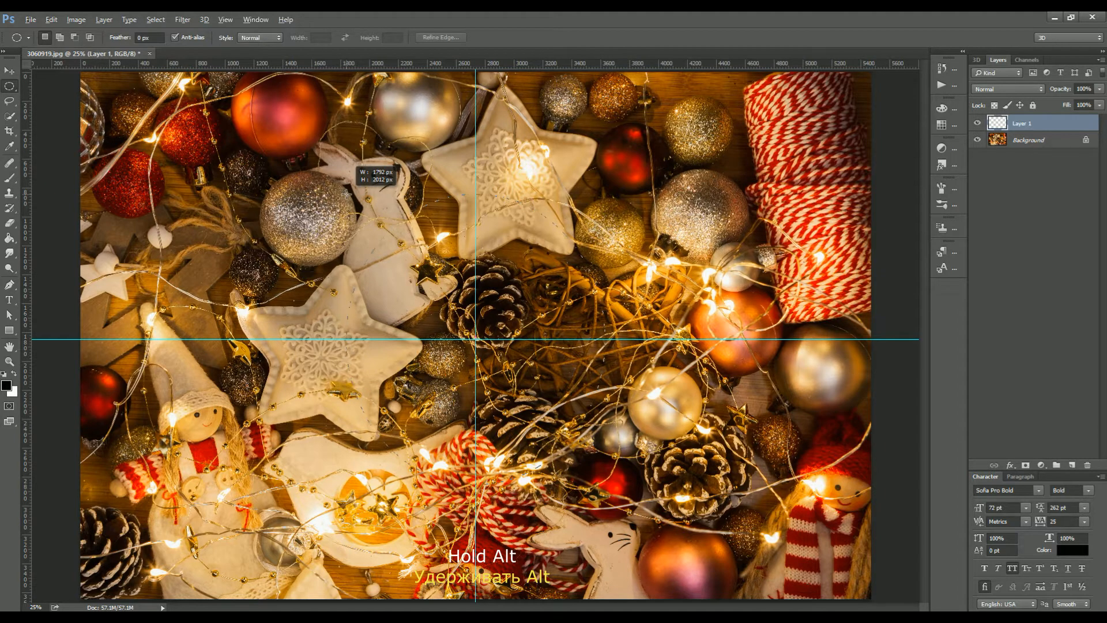
pyautogui.moveTo(346, 194); pyautogui.dragTo(332, 194)
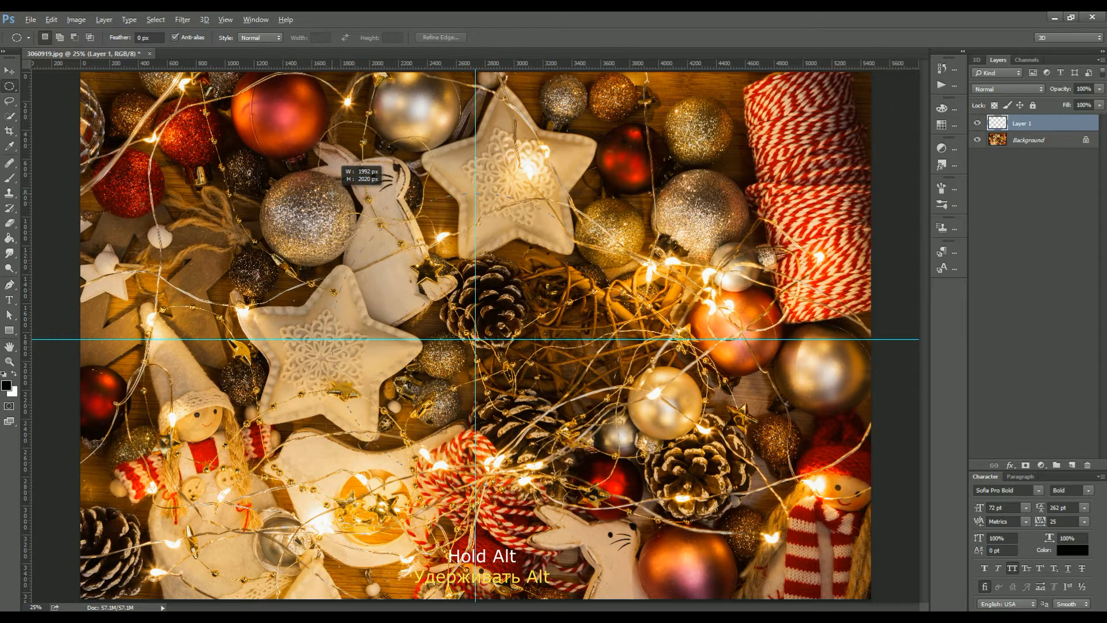
pyautogui.moveTo(332, 194); pyautogui.dragTo(332, 194)
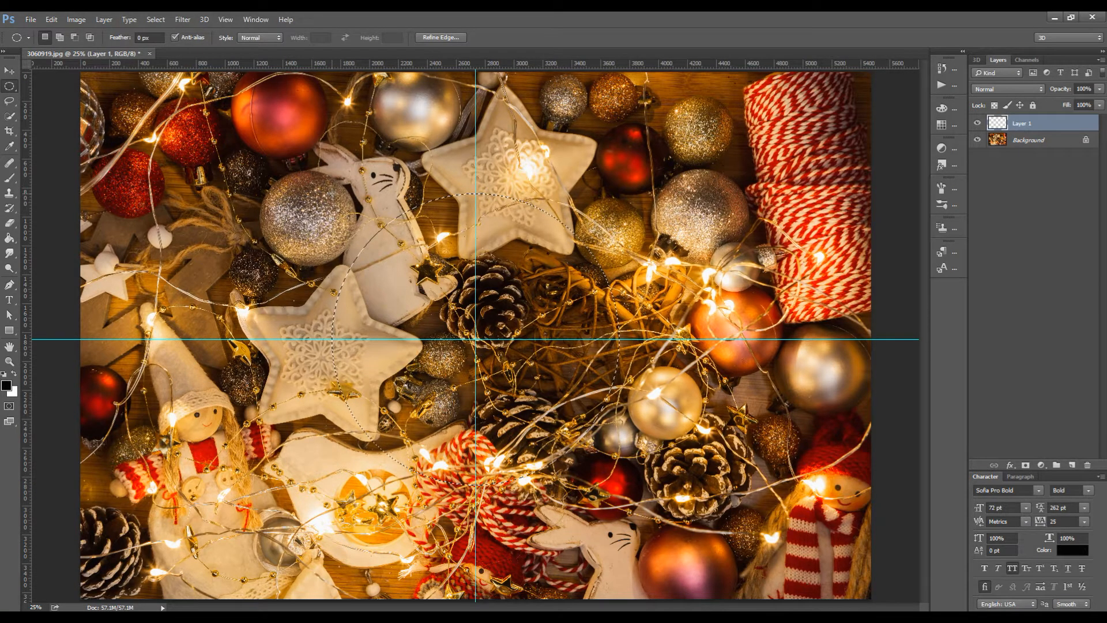
# Fill the round selection on Layer 1 with the black foreground colour and deselect it
pyautogui.press('alt')
pyautogui.hotkey('alt', 'BackSpace')
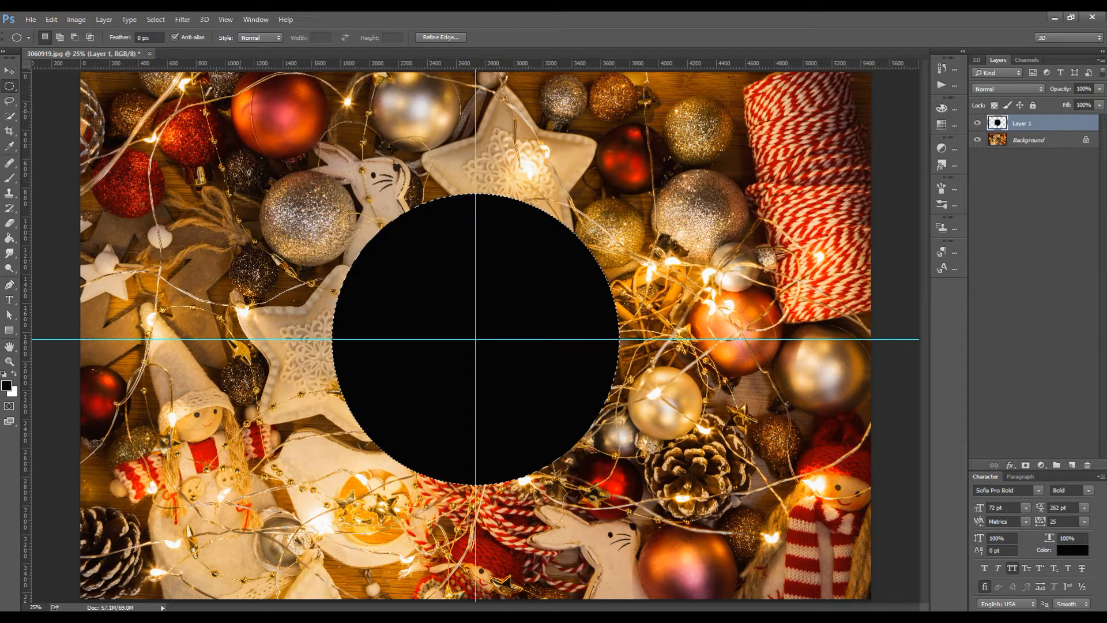
pyautogui.click(156, 21)
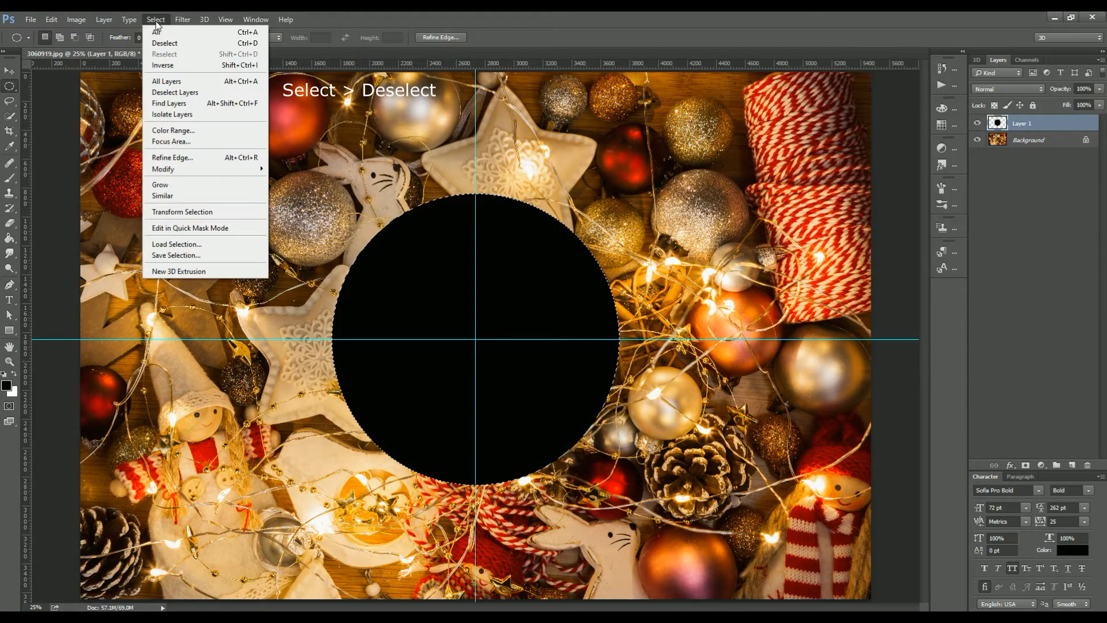
pyautogui.click(190, 43)
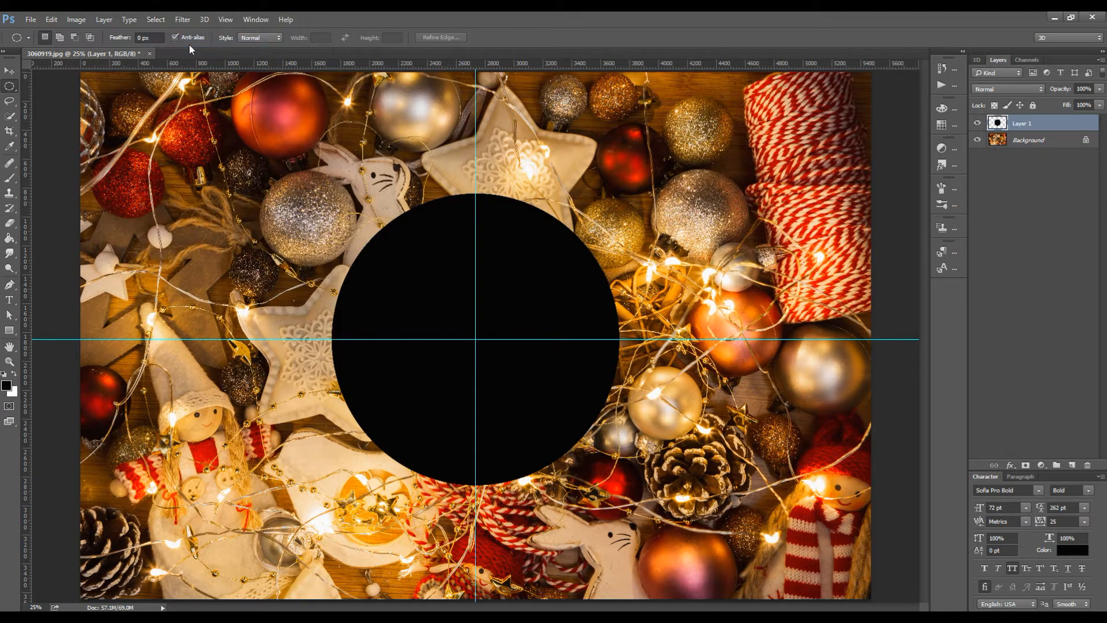
# Duplicate the Background layer as "Background copy" and move the duplicate above Layer 1
pyautogui.click(1040, 143)
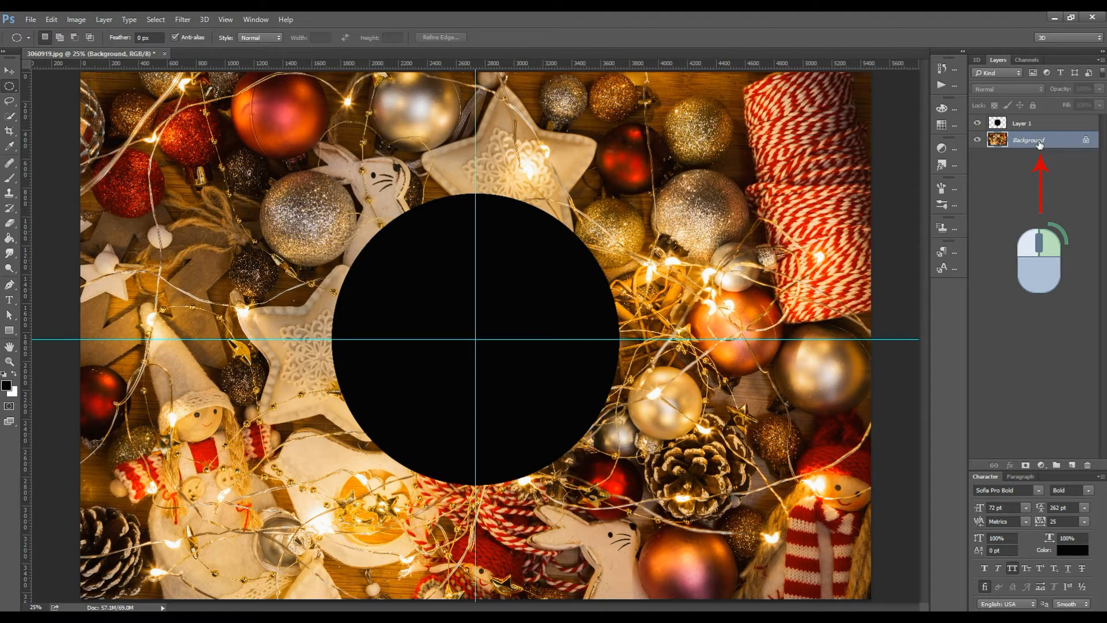
pyautogui.rightClick(1040, 144)
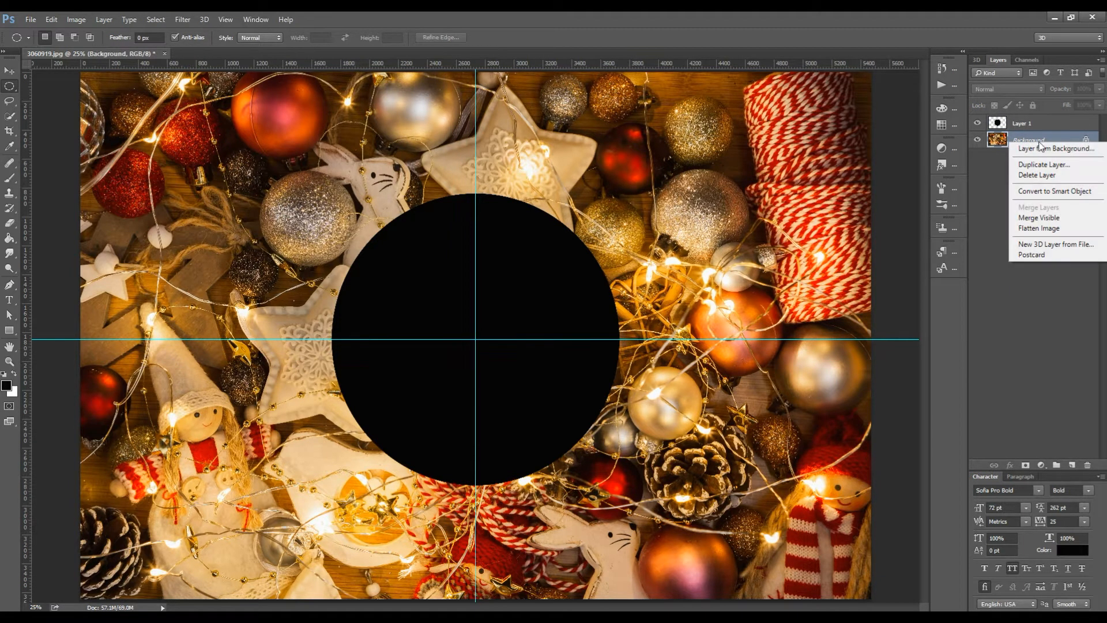
pyautogui.click(1045, 166)
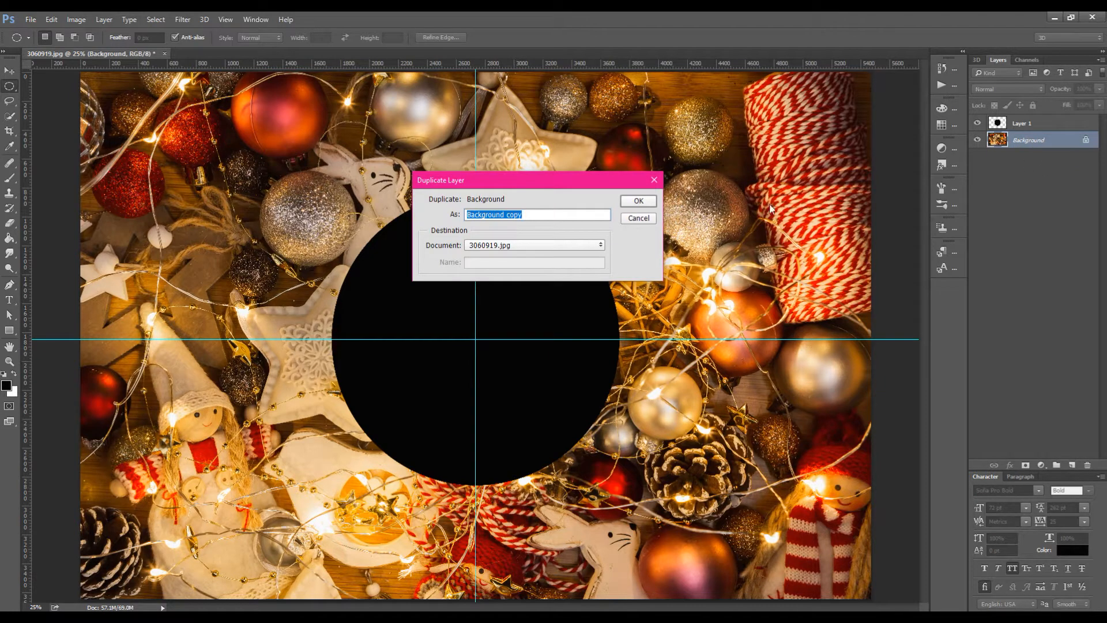
pyautogui.click(639, 201)
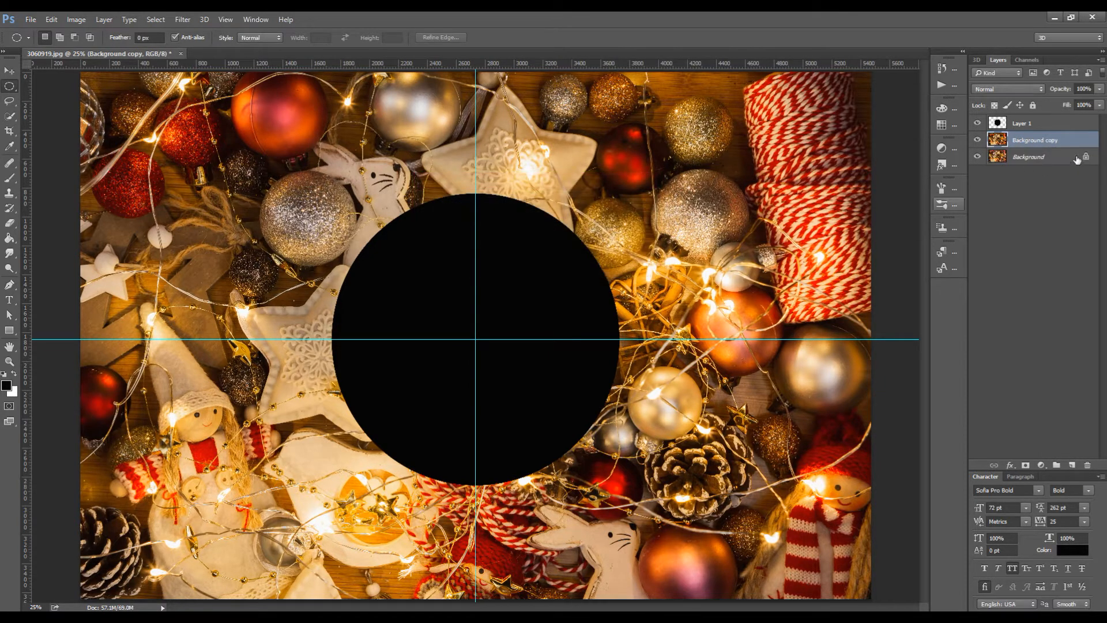
pyautogui.moveTo(1072, 142); pyautogui.dragTo(1065, 122)
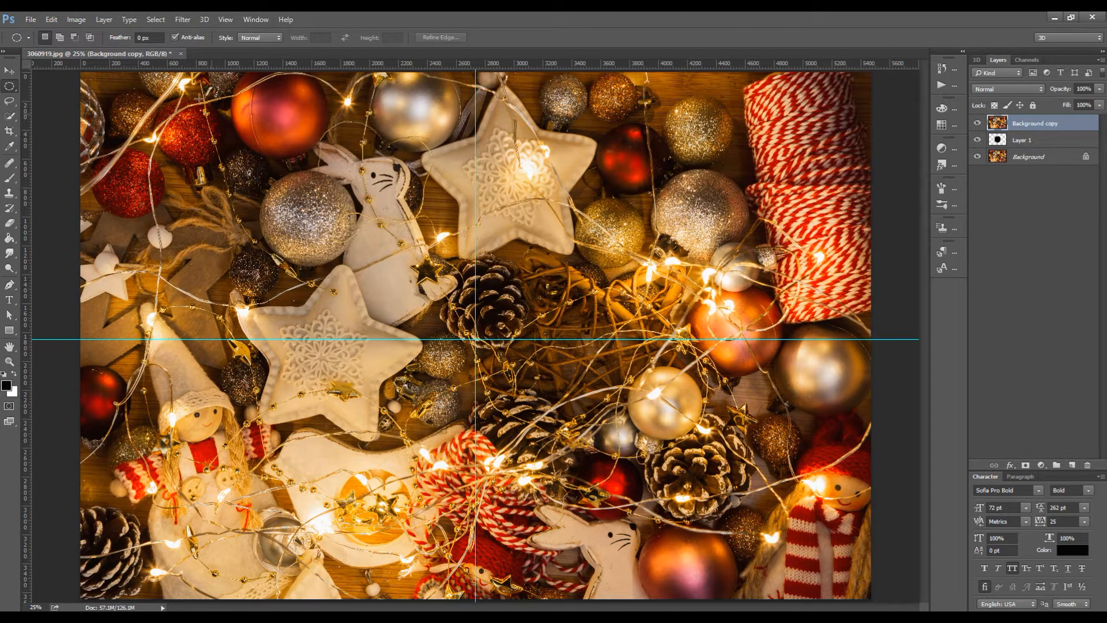
# Apply the Spherize filter to the Background copy layer with an amount of 100% in Normal mode
pyautogui.click(182, 20)
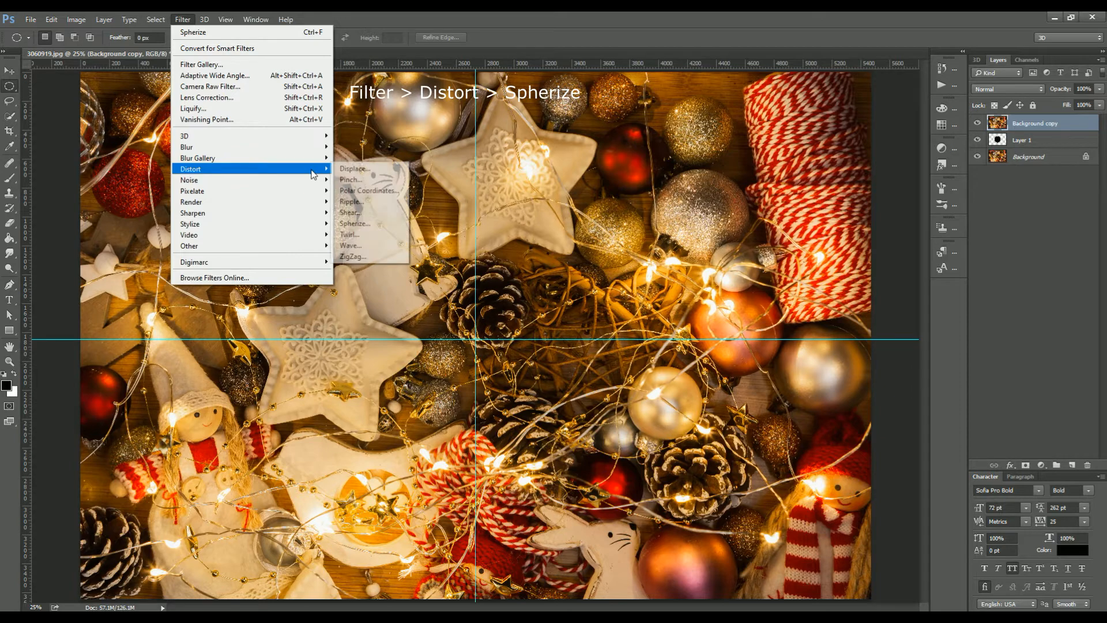
pyautogui.click(376, 223)
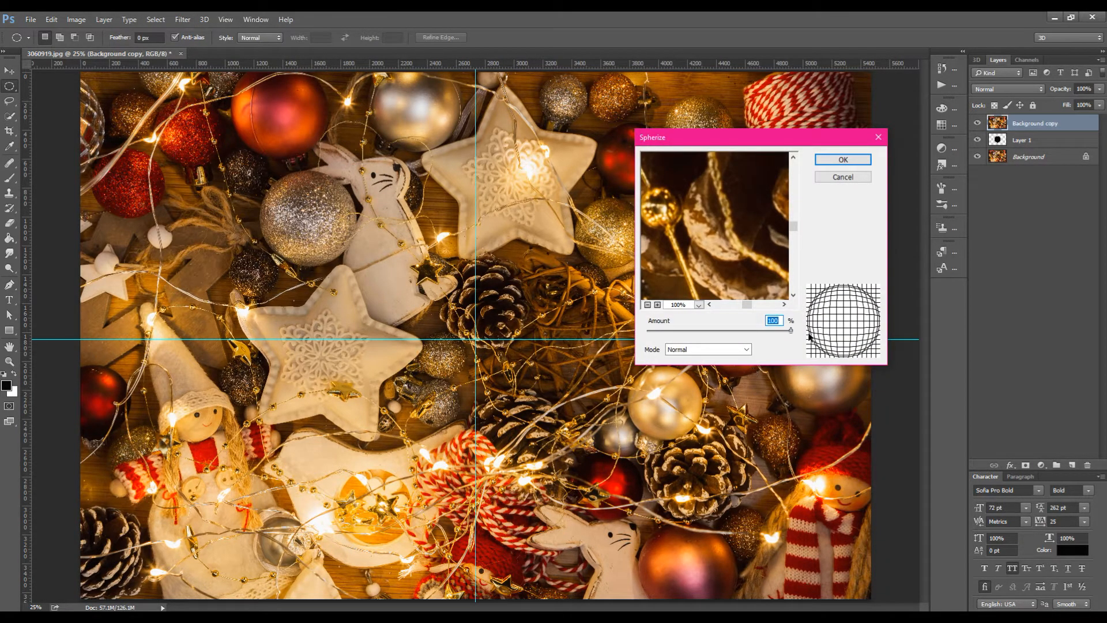
pyautogui.click(841, 159)
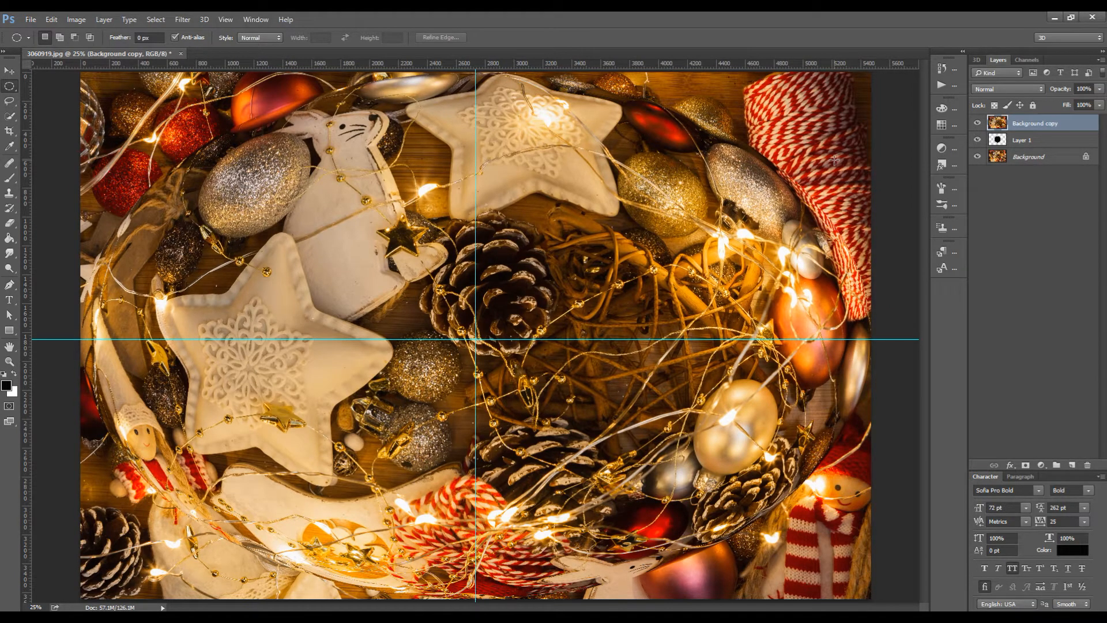
# Scale the Background copy layer about its centre to 36.40% width and 56.80% height so it frames the circle
pyautogui.hotkey('ctrl', 't')
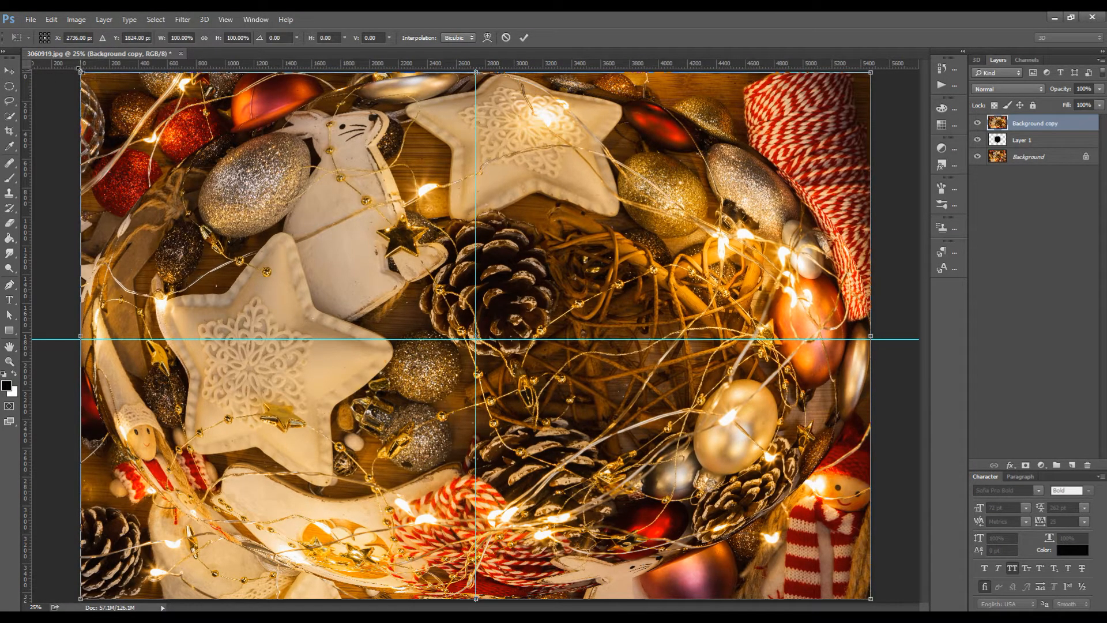
pyautogui.press('alt')
pyautogui.moveTo(82, 72); pyautogui.dragTo(234, 188)
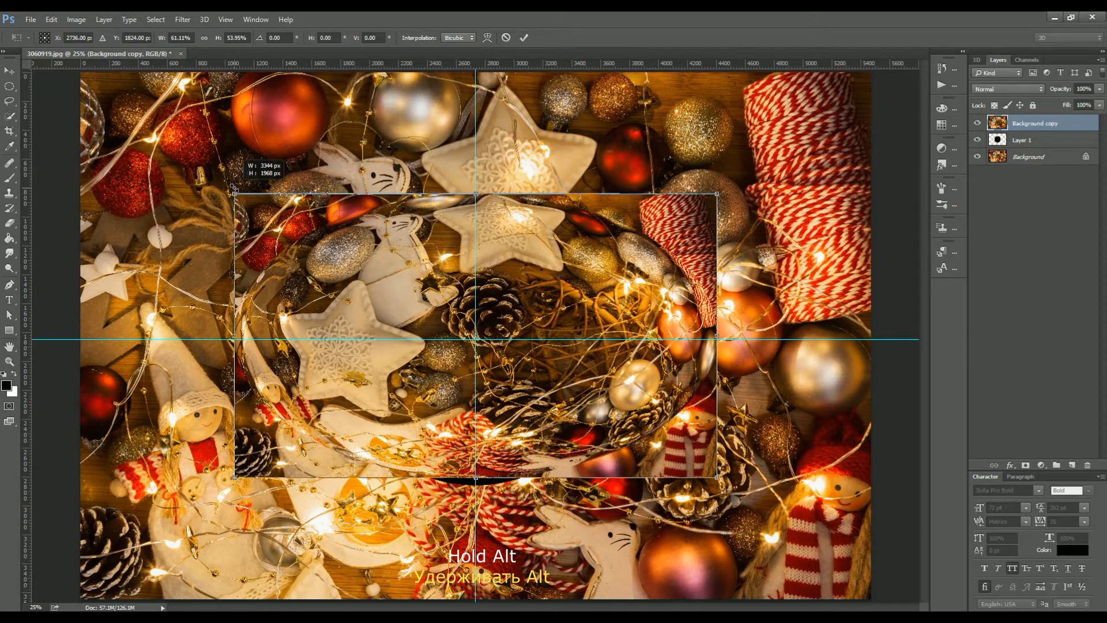
pyautogui.moveTo(232, 186); pyautogui.dragTo(232, 186)
pyautogui.moveTo(477, 479); pyautogui.dragTo(477, 485)
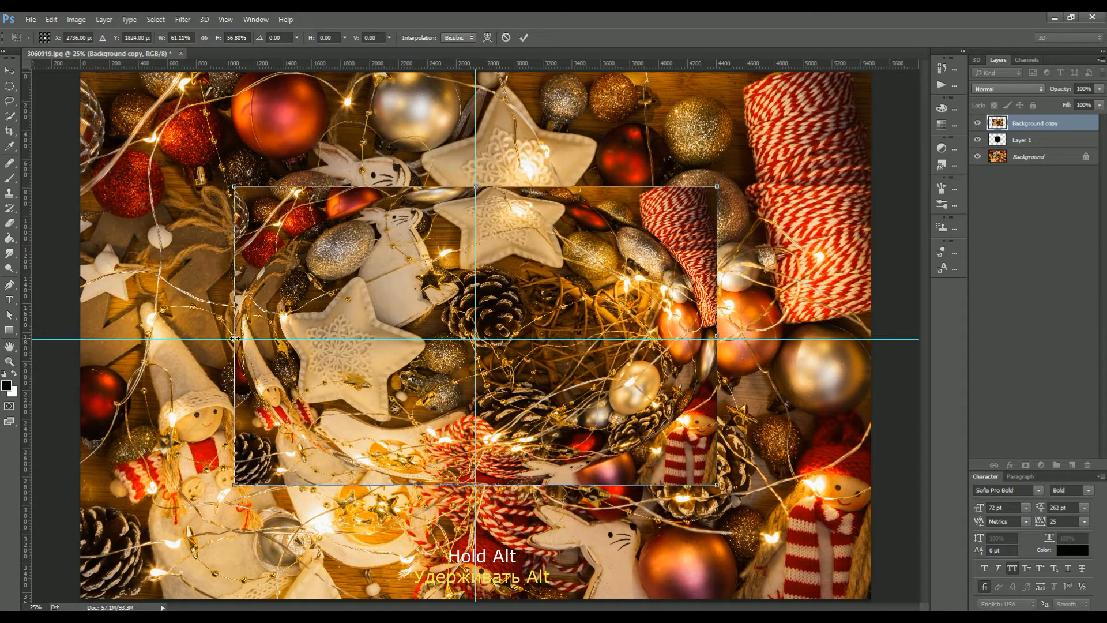
pyautogui.moveTo(236, 340); pyautogui.dragTo(331, 361)
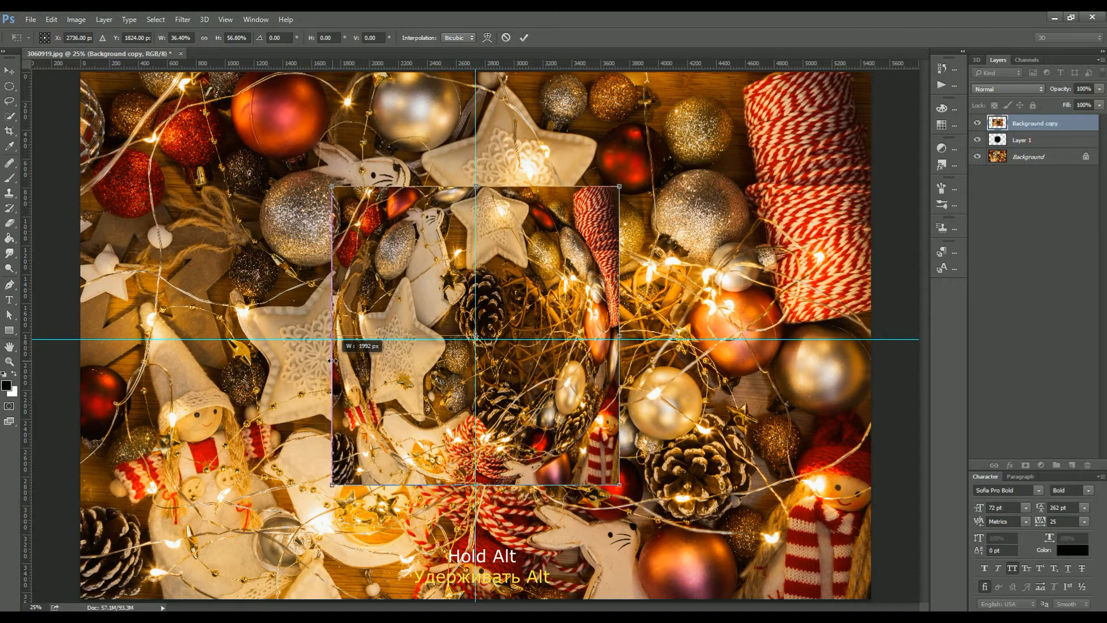
pyautogui.moveTo(332, 361); pyautogui.dragTo(331, 361)
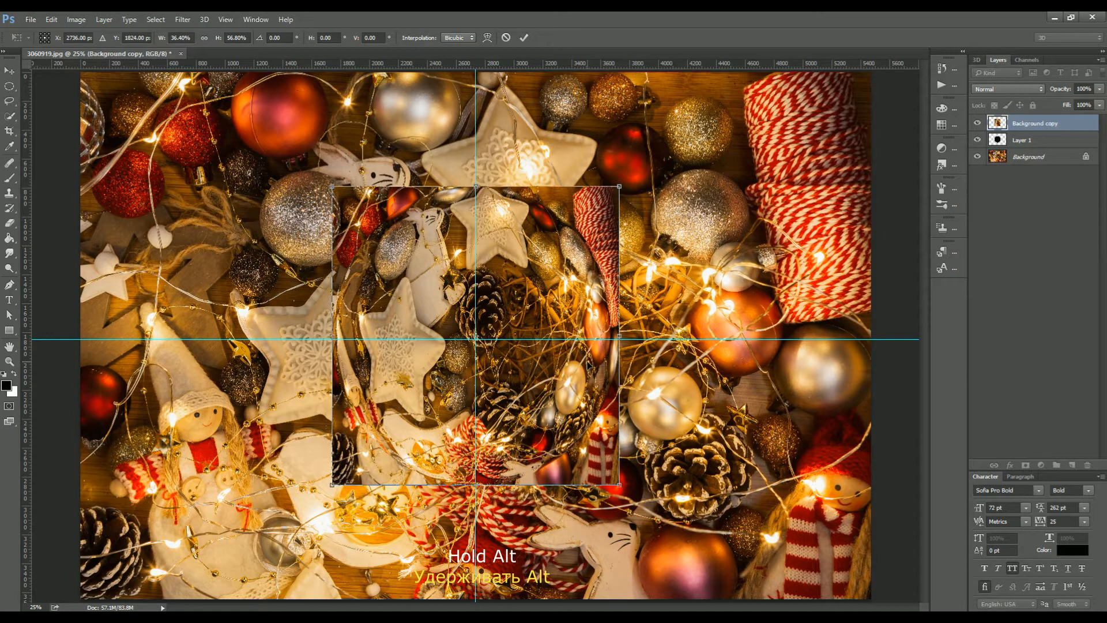
pyautogui.moveTo(476, 484); pyautogui.dragTo(476, 485)
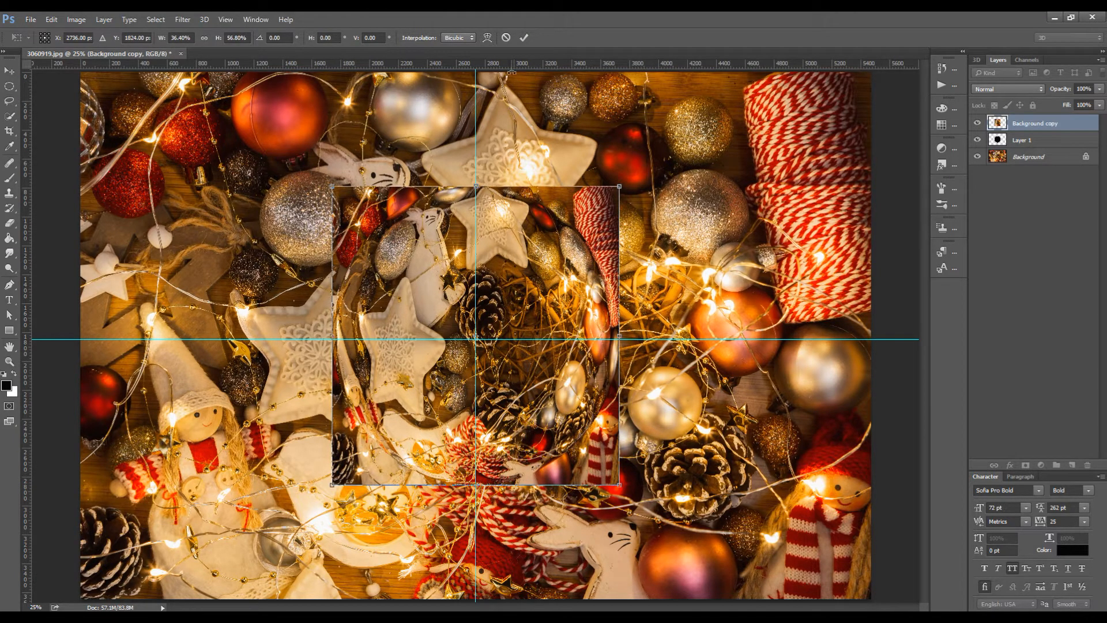
pyautogui.click(523, 37)
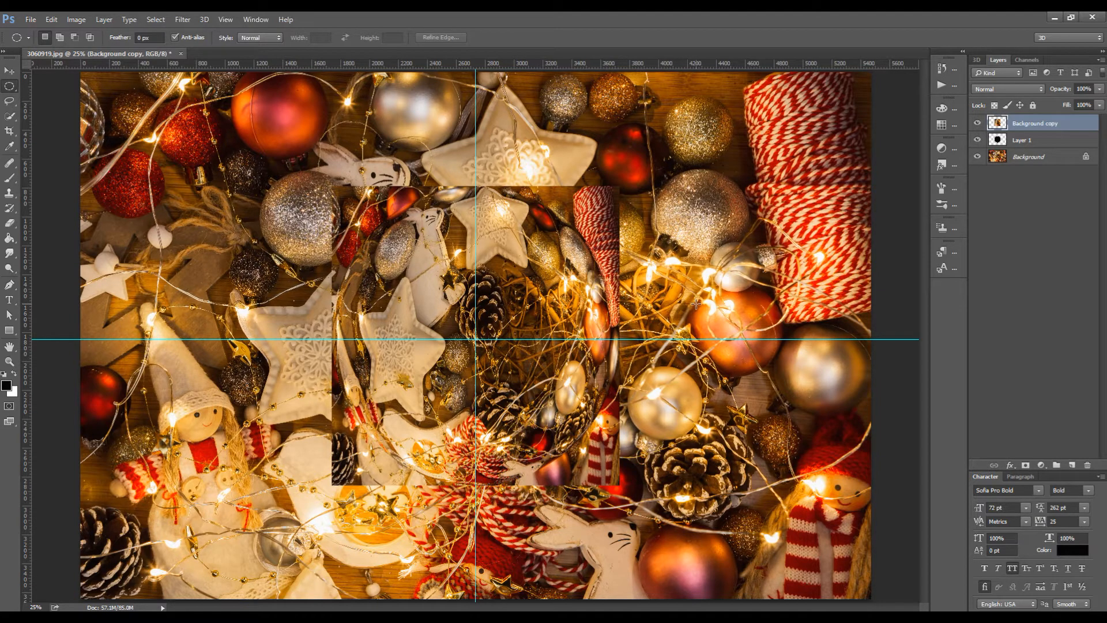
# Mask the Background copy layer with the circular outline of Layer 1, and hide Layer 1
pyautogui.keyDown('ctrl'); pyautogui.click(997, 141); pyautogui.keyUp('ctrl')
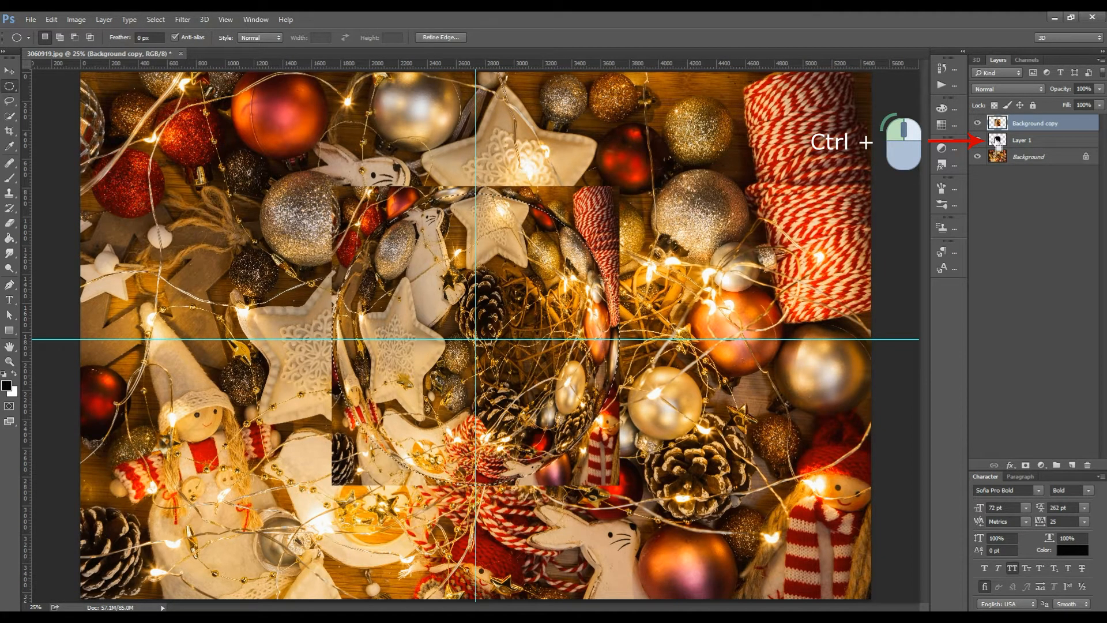
pyautogui.click(1027, 465)
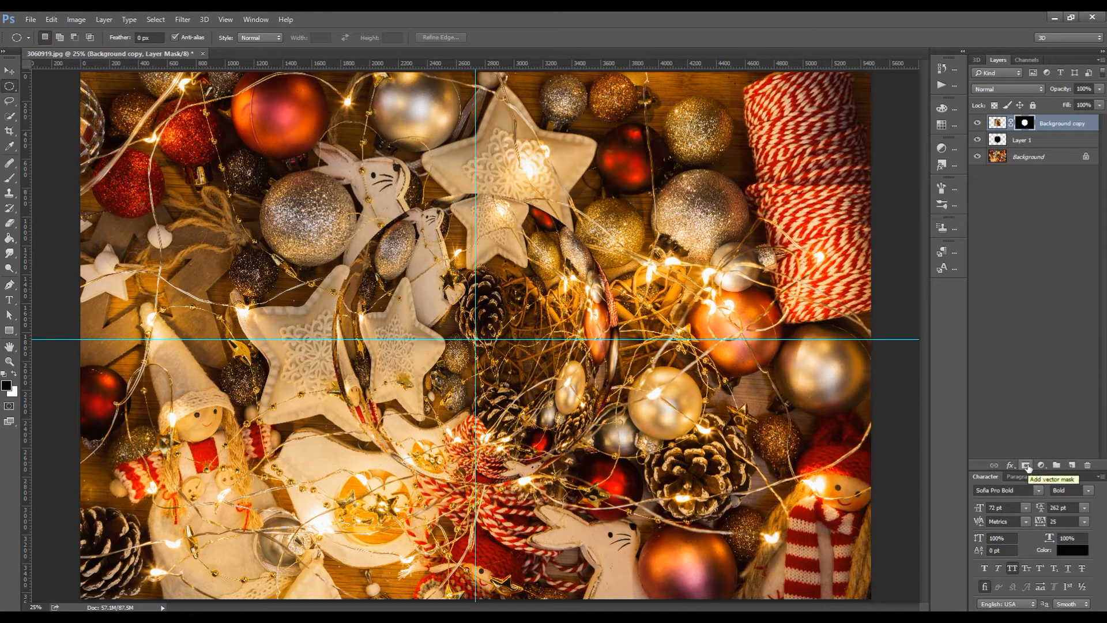
pyautogui.click(977, 140)
# Load the circular outline of Layer 1 as a selection and apply the Twirl filter to the Background copy image at a 50° angle
pyautogui.click(996, 122)
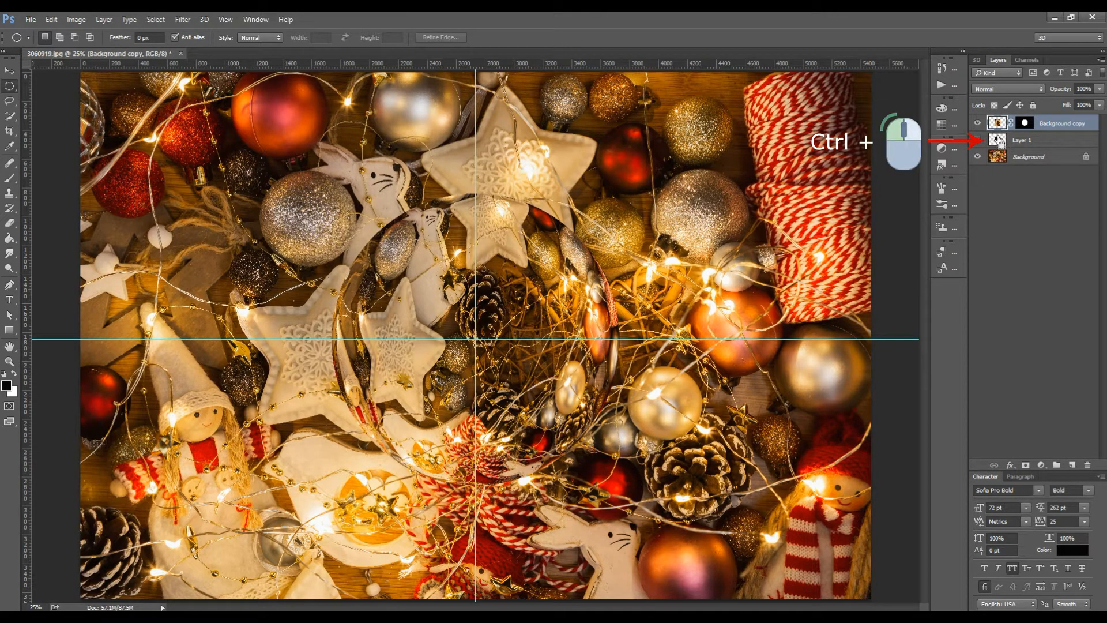
pyautogui.keyDown('ctrl'); pyautogui.click(999, 141); pyautogui.keyUp('ctrl')
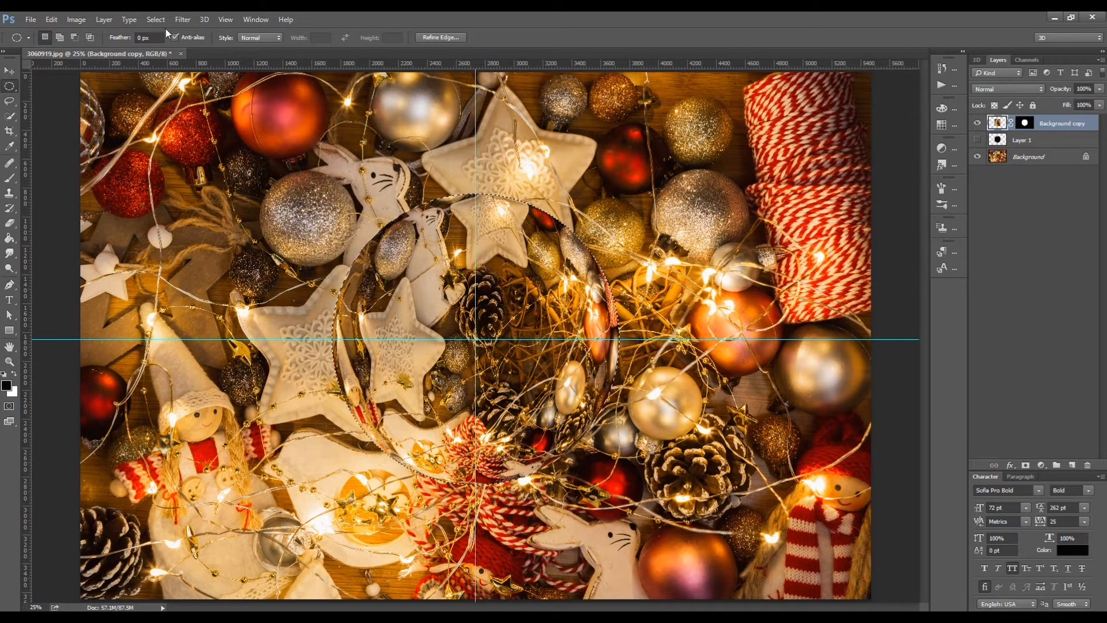
pyautogui.click(182, 19)
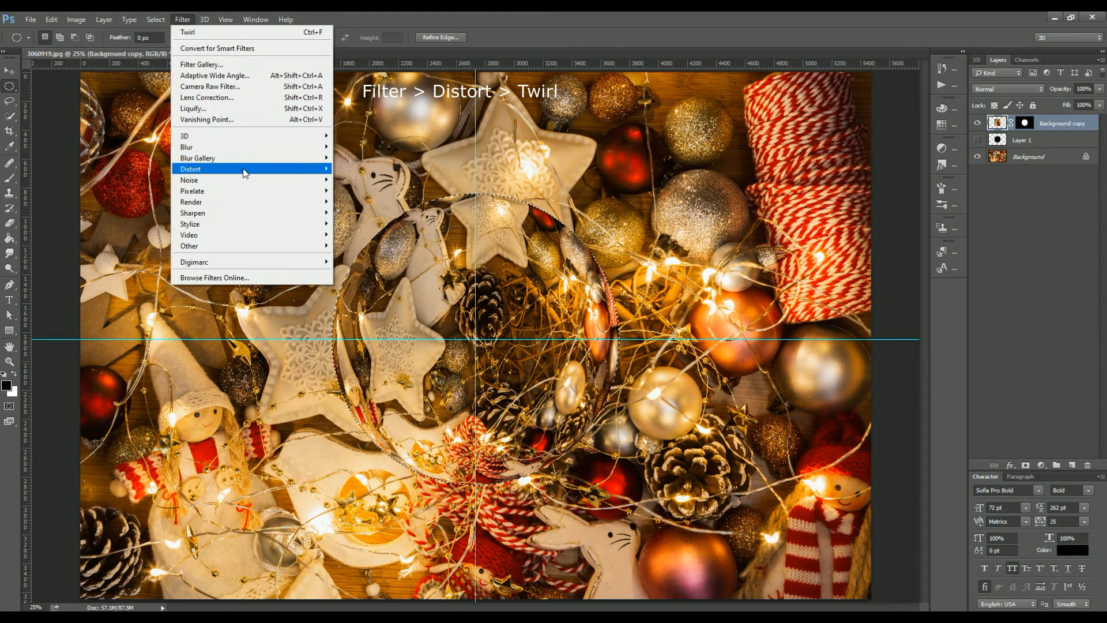
pyautogui.moveTo(244, 173)
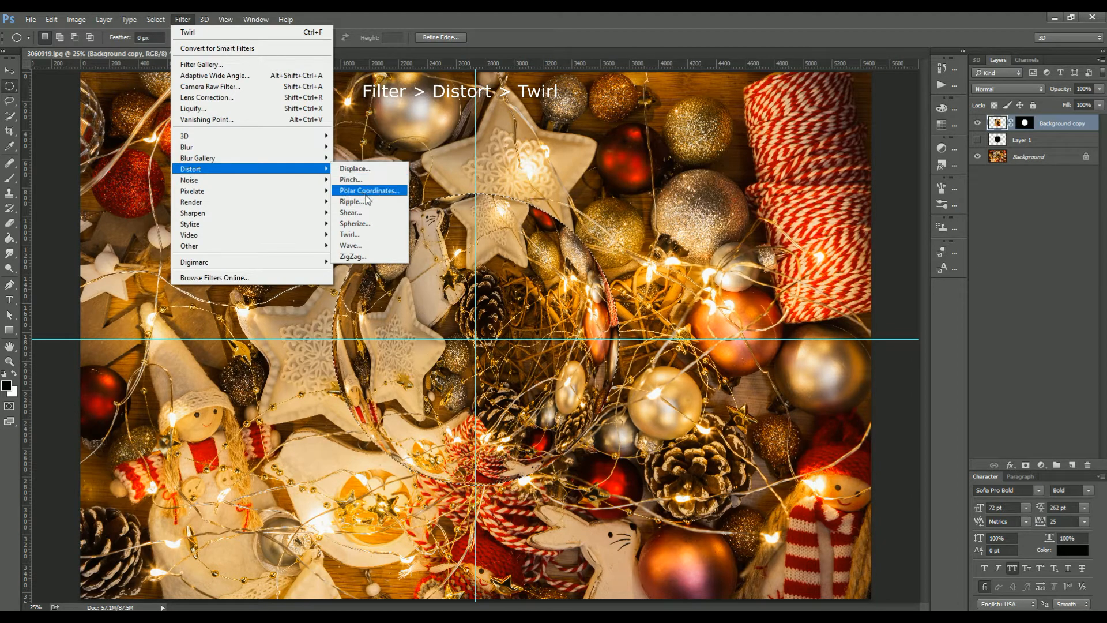
pyautogui.click(374, 234)
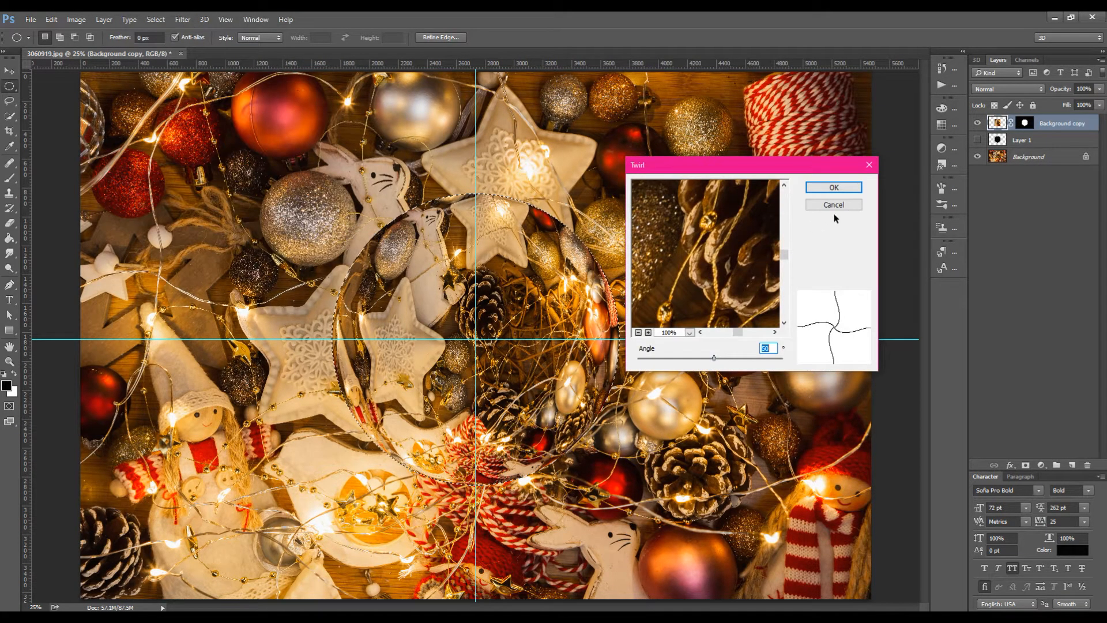
pyautogui.click(833, 188)
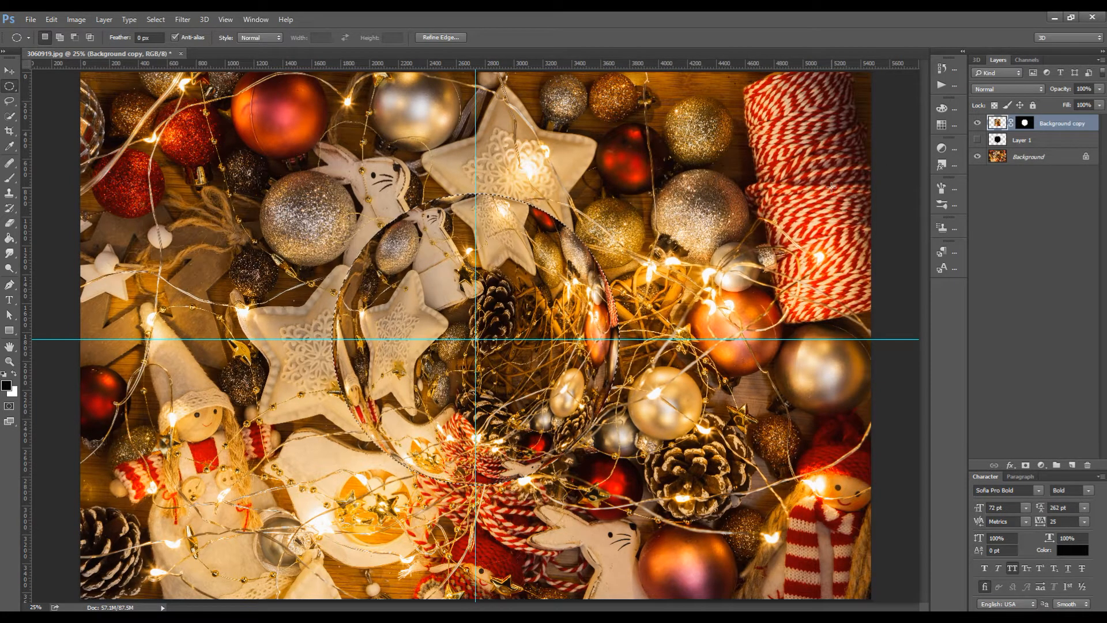
# Deselect the circle and hide the guides
pyautogui.click(155, 20)
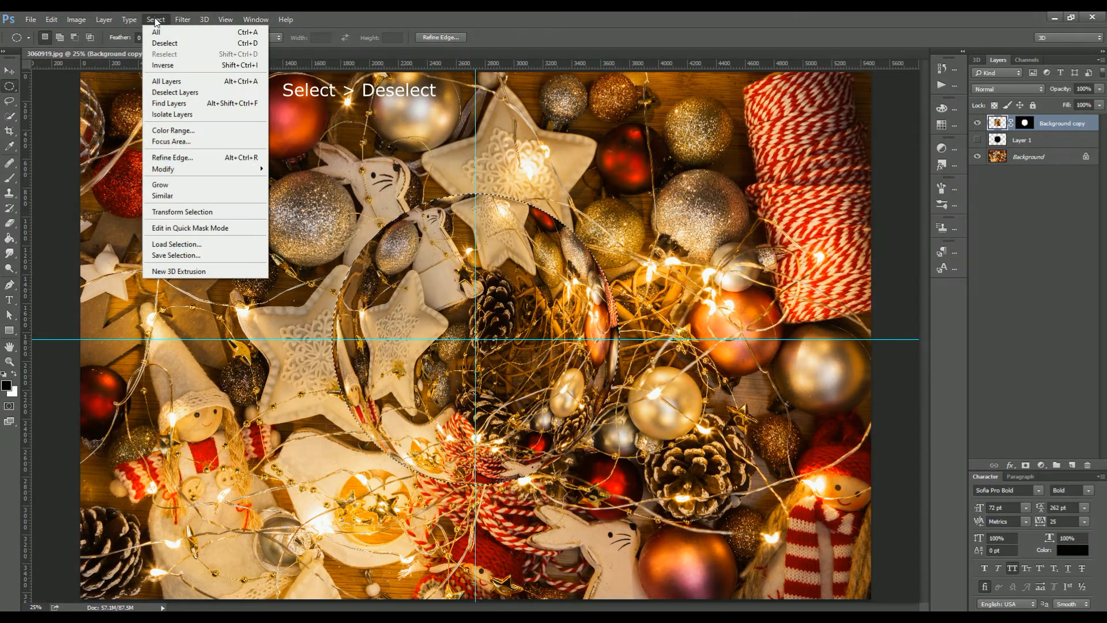
pyautogui.click(173, 43)
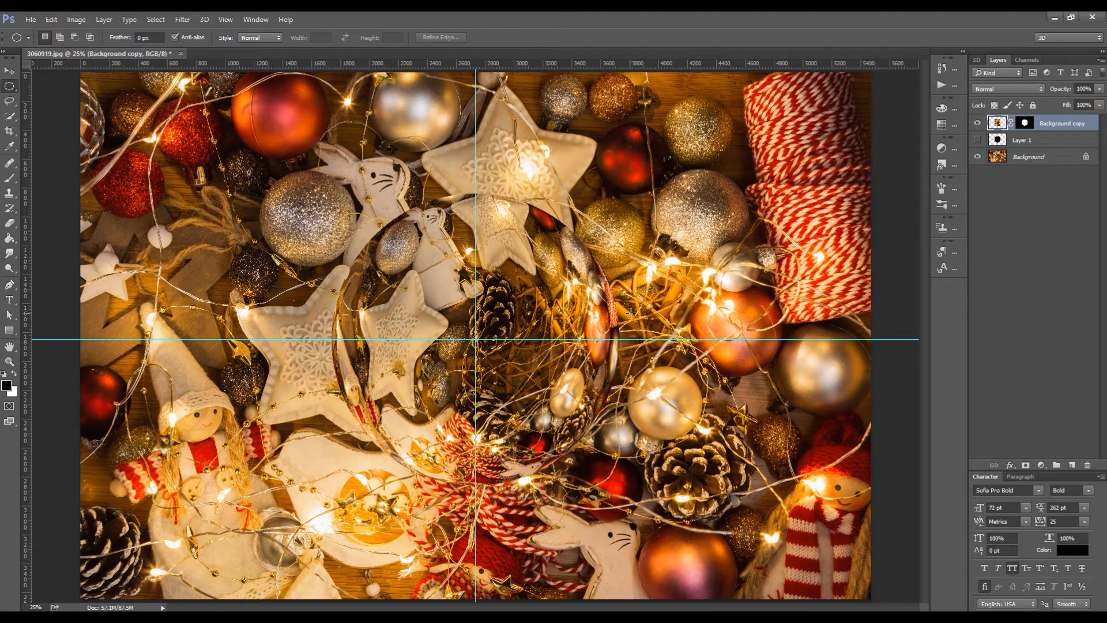
pyautogui.hotkey('ctrl', 'h')
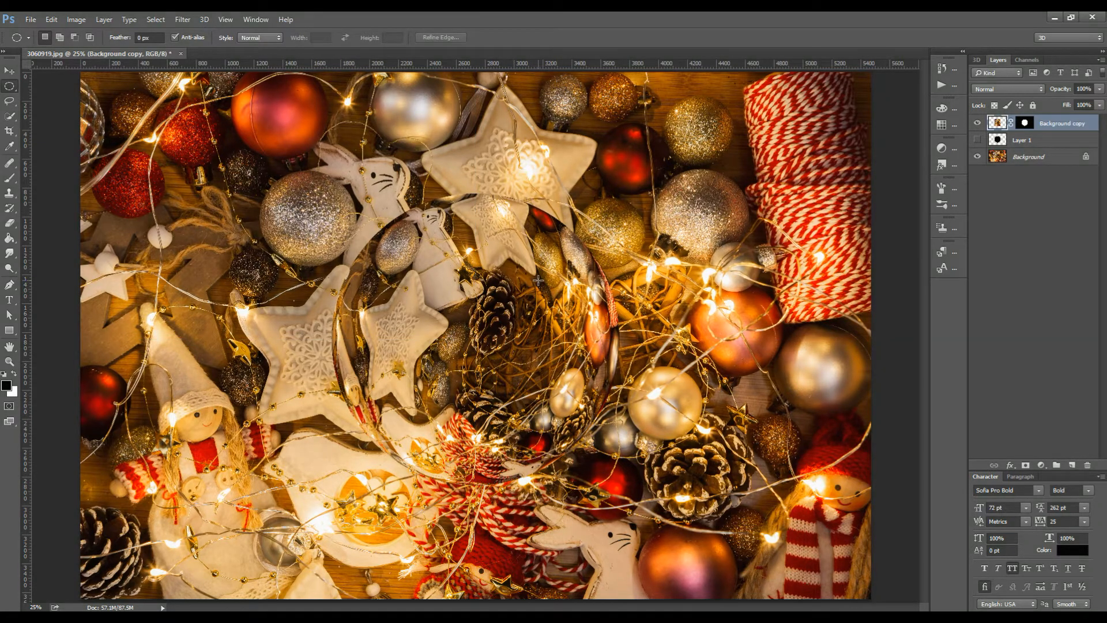
pyautogui.hotkey('ctrl', '-')
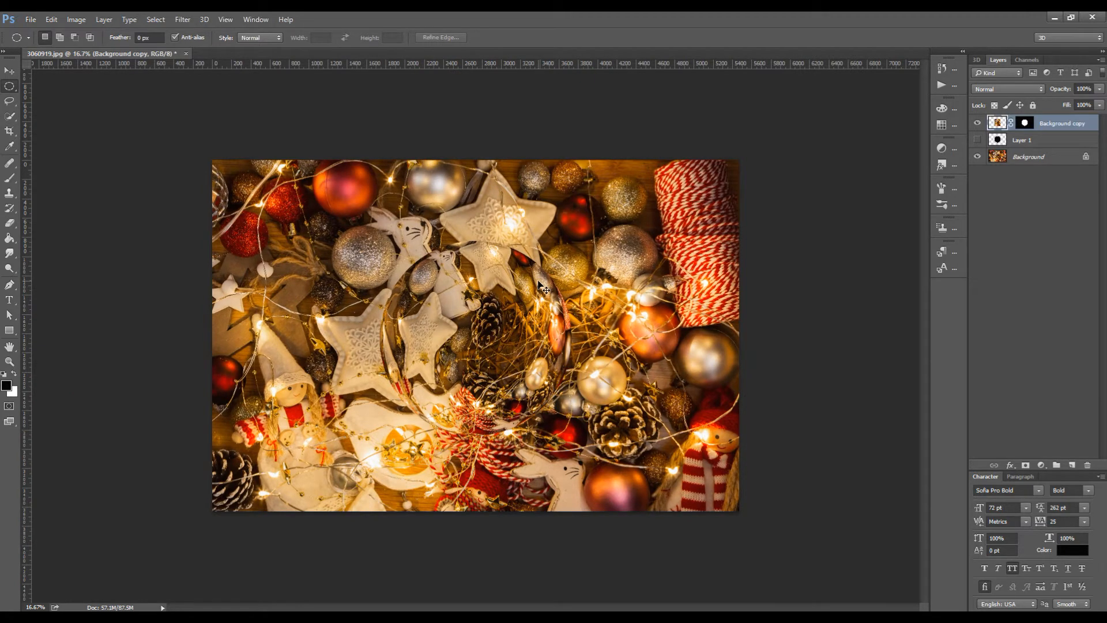
pyautogui.hotkey('ctrl', '+')
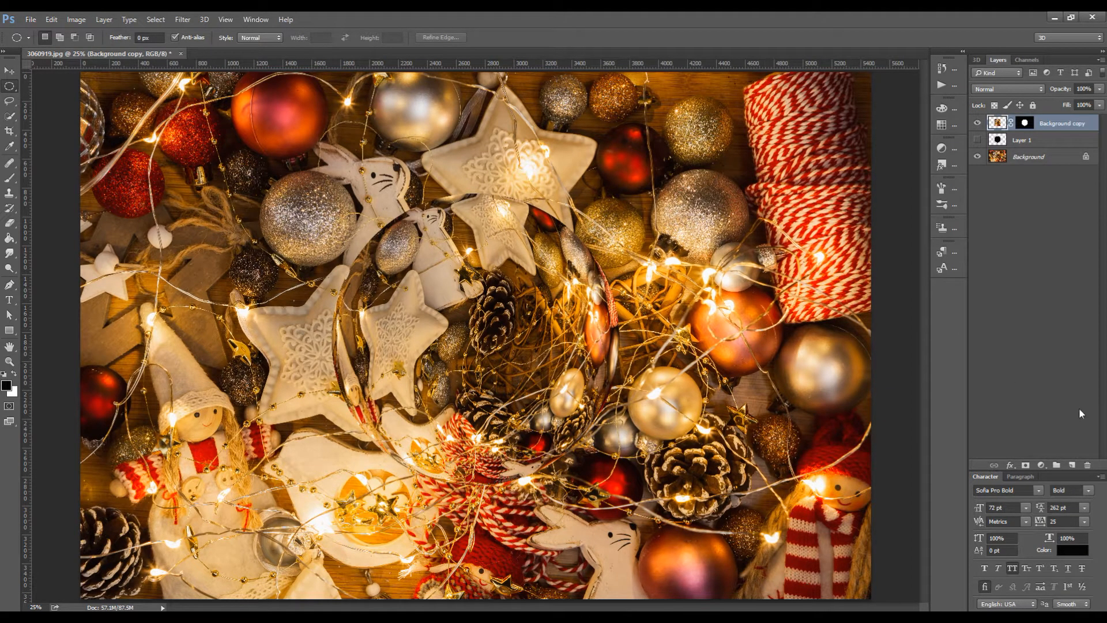
# Create a new layer above Background copy and set the Brush tool's size to 700 px
pyautogui.click(1072, 465)
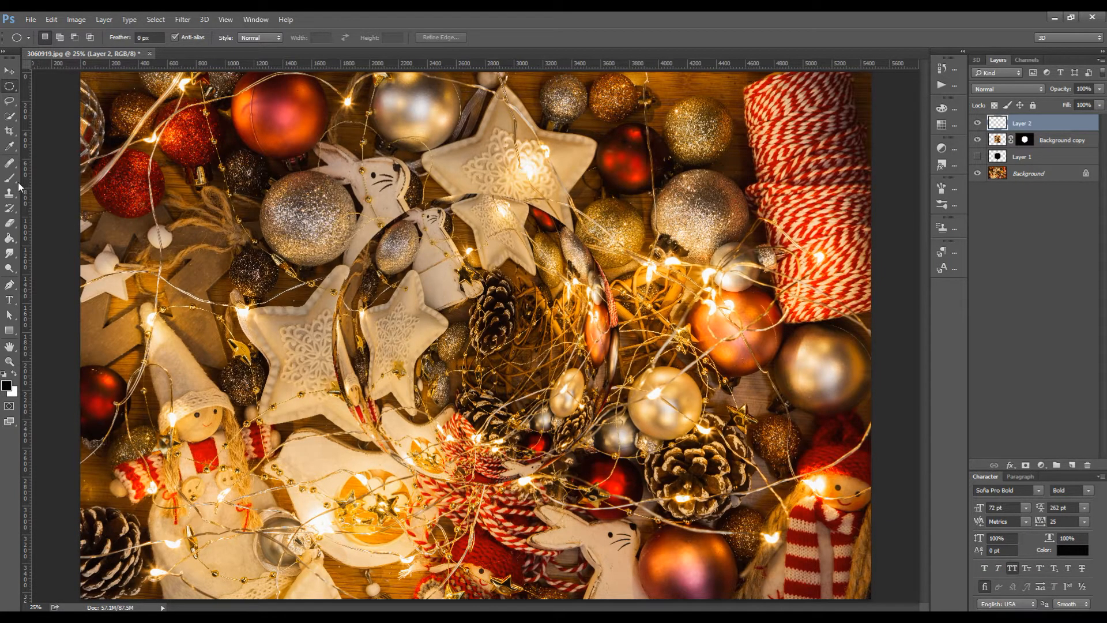
pyautogui.moveTo(15, 180); pyautogui.dragTo(49, 181)
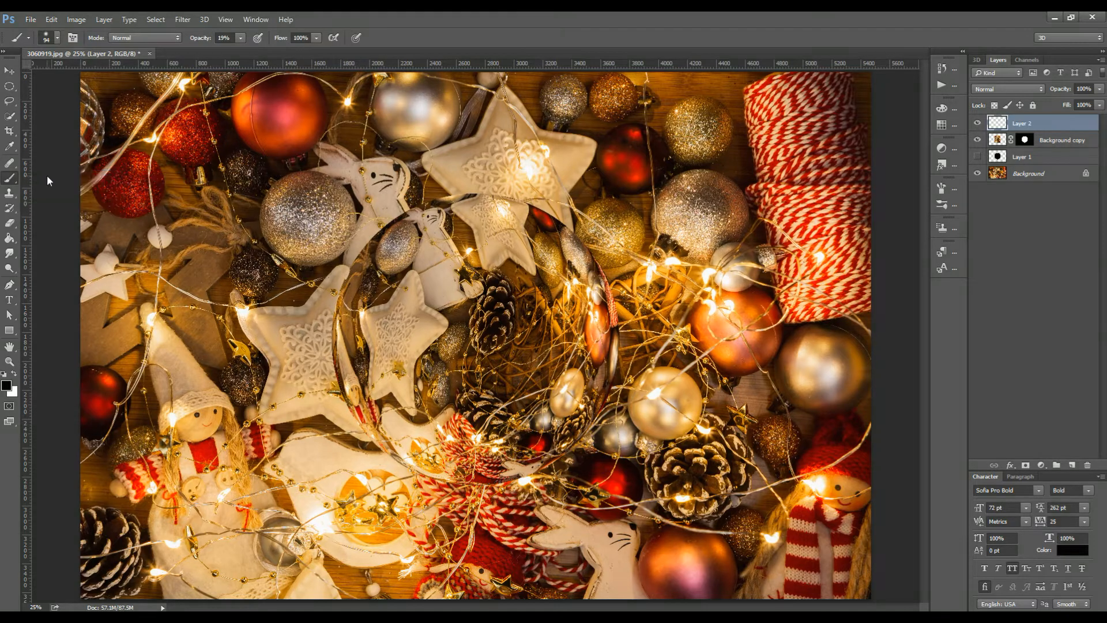
pyautogui.click(57, 38)
pyautogui.moveTo(70, 102)
pyautogui.mouseDown()
pyautogui.moveTo(54, 98)
pyautogui.moveTo(107, 78)
pyautogui.mouseUp()
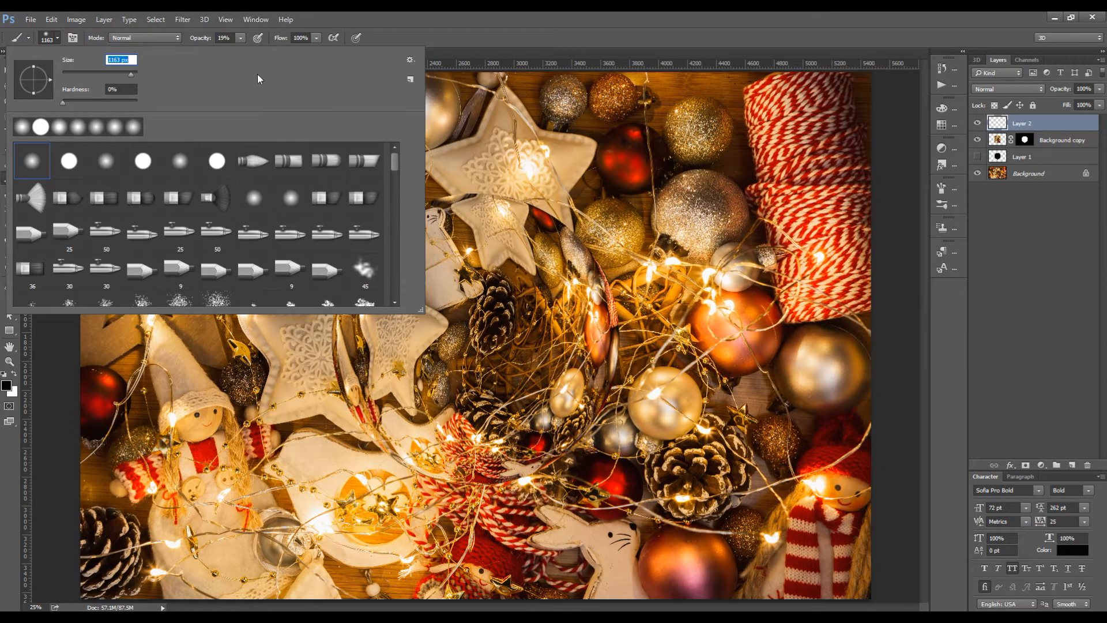
pyautogui.click(130, 74)
pyautogui.moveTo(131, 74); pyautogui.dragTo(129, 75)
pyautogui.write('700')
pyautogui.press('Return')
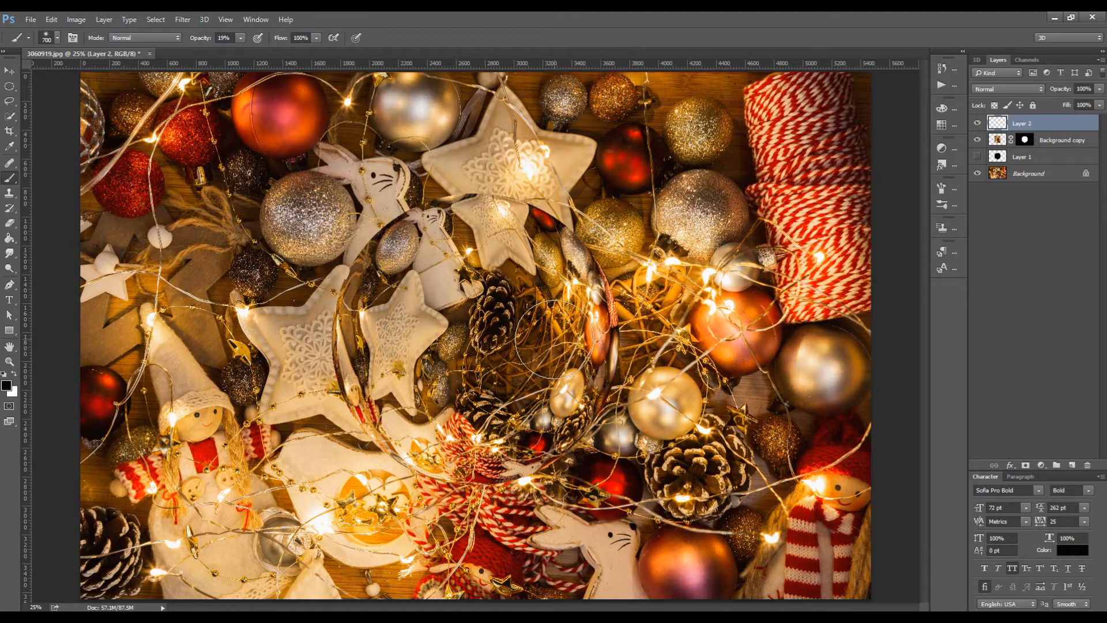
# Load the circle of Layer 1 as a selection and paint black shading along its left and lower edges on Layer 2
pyautogui.keyDown('ctrl'); pyautogui.click(999, 156); pyautogui.keyUp('ctrl')
pyautogui.moveTo(371, 244)
pyautogui.mouseDown()
pyautogui.moveTo(341, 262)
pyautogui.moveTo(319, 336)
pyautogui.moveTo(340, 440)
pyautogui.moveTo(479, 499)
pyautogui.moveTo(519, 475)
pyautogui.moveTo(312, 417)
pyautogui.moveTo(288, 349)
pyautogui.moveTo(321, 267)
pyautogui.moveTo(324, 284)
pyautogui.moveTo(339, 262)
pyautogui.moveTo(335, 386)
pyautogui.moveTo(392, 463)
pyautogui.moveTo(486, 498)
pyautogui.moveTo(541, 492)
pyautogui.moveTo(318, 382)
pyautogui.moveTo(320, 262)
pyautogui.moveTo(339, 201)
pyautogui.moveTo(357, 207)
pyautogui.moveTo(325, 313)
pyautogui.mouseUp()
pyautogui.moveTo(353, 416)
pyautogui.mouseDown()
pyautogui.moveTo(398, 462)
pyautogui.moveTo(518, 496)
pyautogui.moveTo(559, 462)
pyautogui.moveTo(409, 464)
pyautogui.moveTo(311, 340)
pyautogui.moveTo(371, 236)
pyautogui.moveTo(346, 345)
pyautogui.moveTo(348, 433)
pyautogui.moveTo(416, 483)
pyautogui.moveTo(502, 485)
pyautogui.moveTo(576, 464)
pyautogui.moveTo(347, 427)
pyautogui.moveTo(307, 297)
pyautogui.moveTo(352, 216)
pyautogui.moveTo(324, 377)
pyautogui.moveTo(346, 456)
pyautogui.moveTo(461, 470)
pyautogui.moveTo(576, 461)
pyautogui.moveTo(528, 450)
pyautogui.moveTo(435, 478)
pyautogui.moveTo(322, 378)
pyautogui.moveTo(334, 254)
pyautogui.moveTo(315, 346)
pyautogui.moveTo(363, 464)
pyautogui.moveTo(571, 457)
pyautogui.moveTo(355, 357)
pyautogui.moveTo(378, 216)
pyautogui.moveTo(335, 312)
pyautogui.moveTo(340, 380)
pyautogui.moveTo(484, 507)
pyautogui.moveTo(542, 455)
pyautogui.moveTo(588, 461)
pyautogui.mouseUp()
# Swap the foreground colour to white and paint highlights along the circle's upper and right edges on Layer 2
pyautogui.click(14, 374)
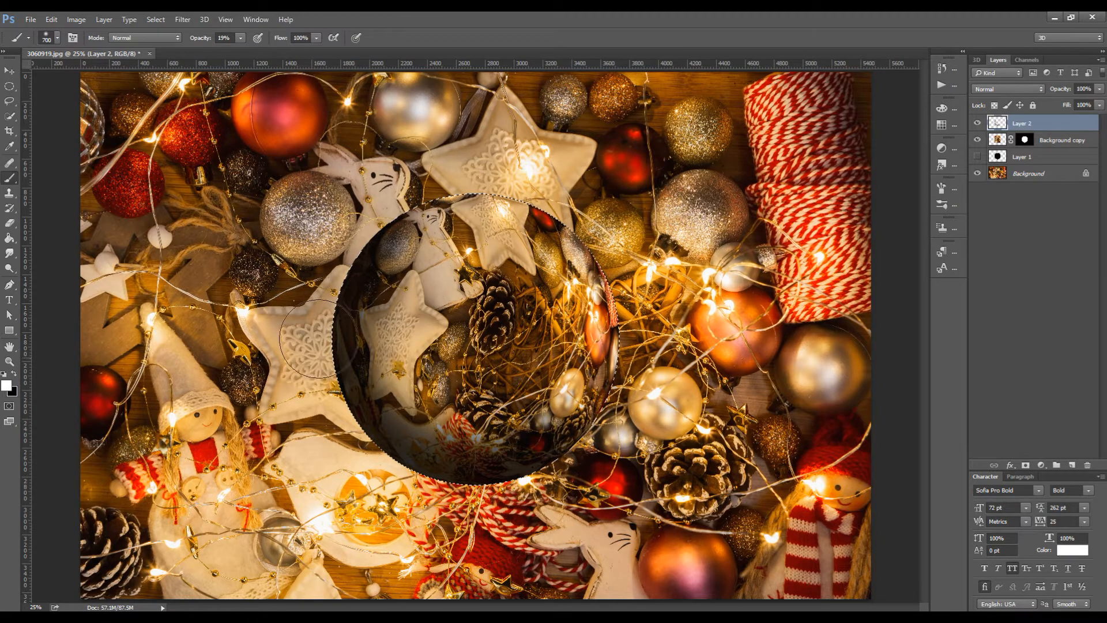
pyautogui.moveTo(433, 210)
pyautogui.mouseDown()
pyautogui.moveTo(583, 242)
pyautogui.moveTo(611, 334)
pyautogui.moveTo(567, 447)
pyautogui.mouseUp()
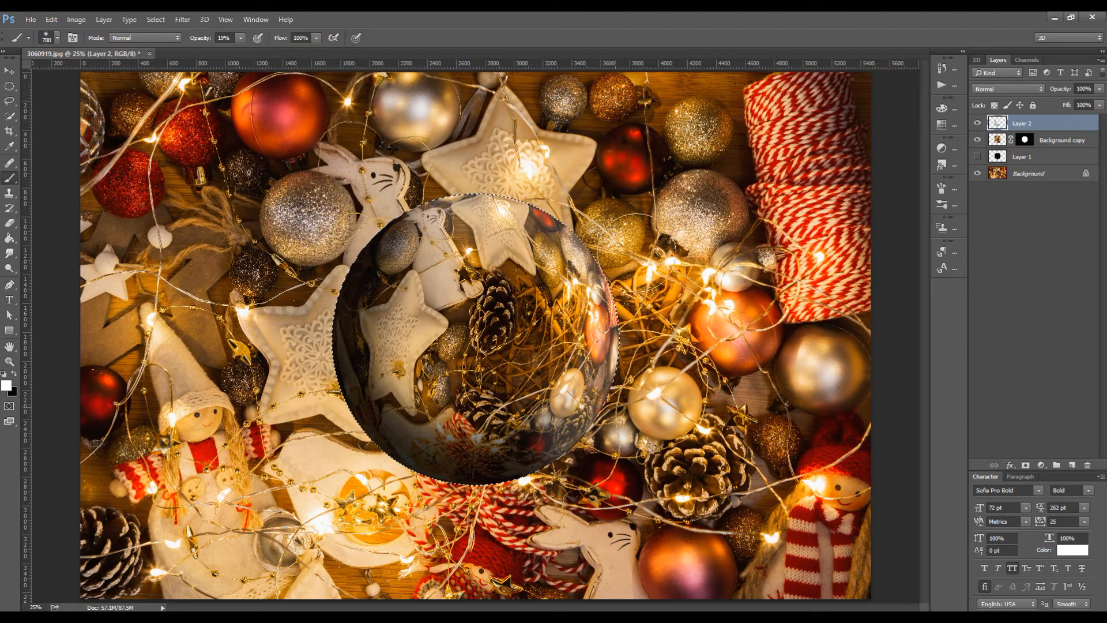
pyautogui.moveTo(407, 210)
pyautogui.mouseDown()
pyautogui.moveTo(499, 195)
pyautogui.moveTo(572, 456)
pyautogui.moveTo(560, 450)
pyautogui.moveTo(502, 171)
pyautogui.moveTo(435, 173)
pyautogui.moveTo(402, 188)
pyautogui.moveTo(479, 180)
pyautogui.moveTo(539, 203)
pyautogui.moveTo(585, 254)
pyautogui.moveTo(618, 348)
pyautogui.moveTo(598, 413)
pyautogui.moveTo(565, 460)
pyautogui.moveTo(630, 374)
pyautogui.moveTo(617, 280)
pyautogui.moveTo(527, 201)
pyautogui.moveTo(394, 175)
pyautogui.moveTo(444, 164)
pyautogui.moveTo(561, 200)
pyautogui.moveTo(617, 266)
pyautogui.moveTo(635, 351)
pyautogui.moveTo(627, 403)
pyautogui.mouseUp()
pyautogui.moveTo(599, 456)
pyautogui.mouseDown()
pyautogui.moveTo(611, 364)
pyautogui.moveTo(548, 213)
pyautogui.moveTo(444, 190)
pyautogui.moveTo(588, 242)
pyautogui.moveTo(576, 213)
pyautogui.moveTo(518, 190)
pyautogui.moveTo(401, 176)
pyautogui.moveTo(599, 193)
pyautogui.moveTo(647, 320)
pyautogui.moveTo(639, 362)
pyautogui.moveTo(631, 300)
pyautogui.moveTo(516, 167)
pyautogui.moveTo(416, 170)
pyautogui.moveTo(582, 167)
pyautogui.moveTo(628, 242)
pyautogui.moveTo(562, 295)
pyautogui.mouseUp()
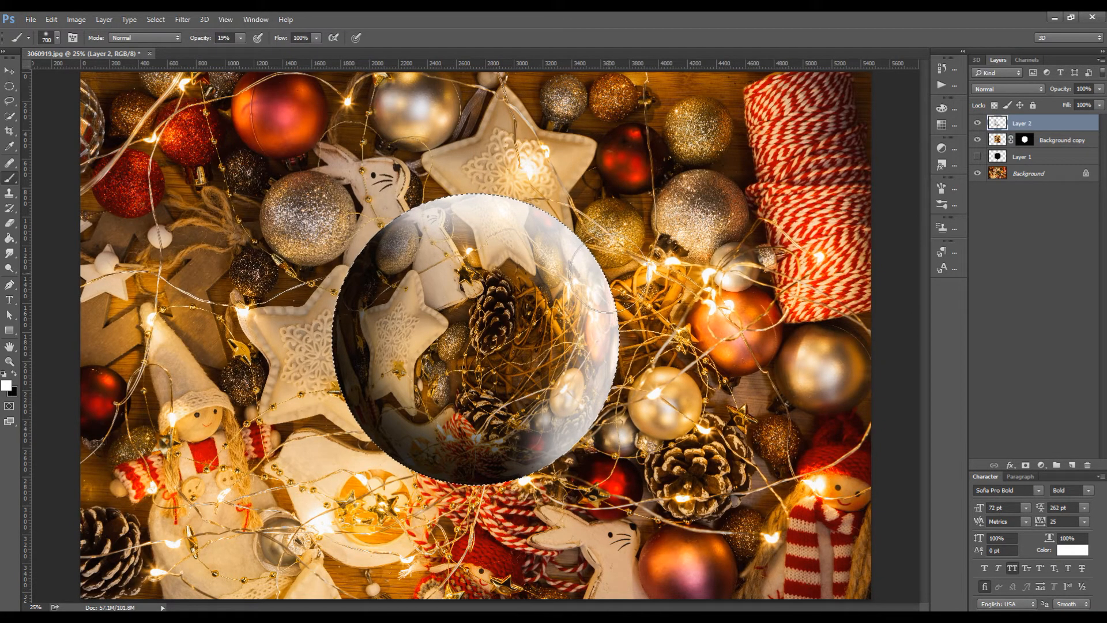
# Set Layer 2's blend mode to Soft Light and its opacity to 41%, and leave no layer selected
pyautogui.click(1015, 91)
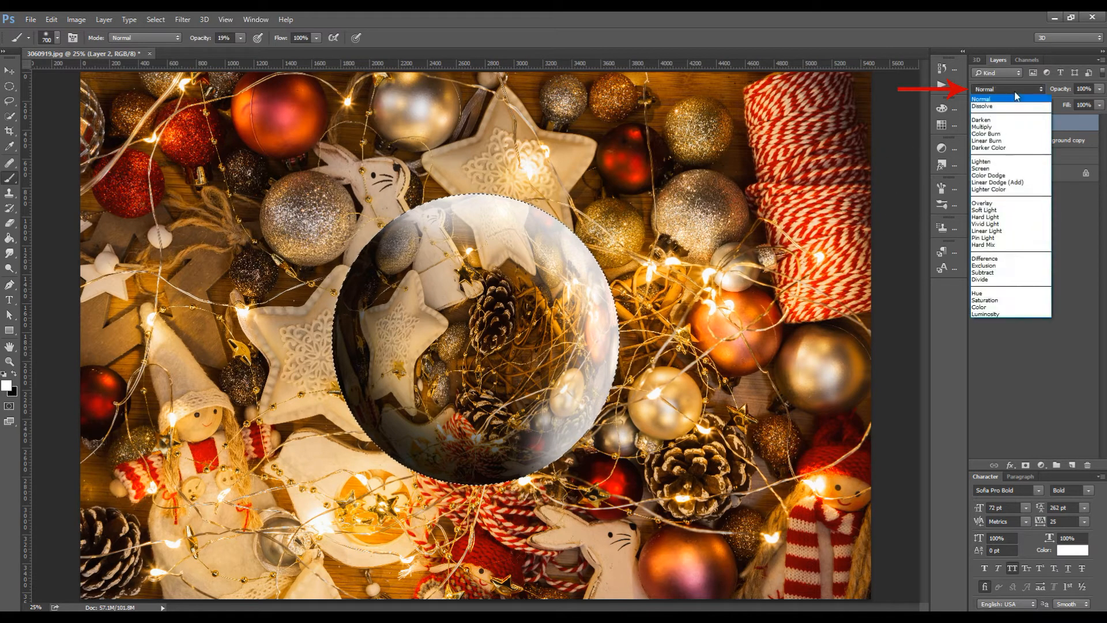
pyautogui.click(988, 211)
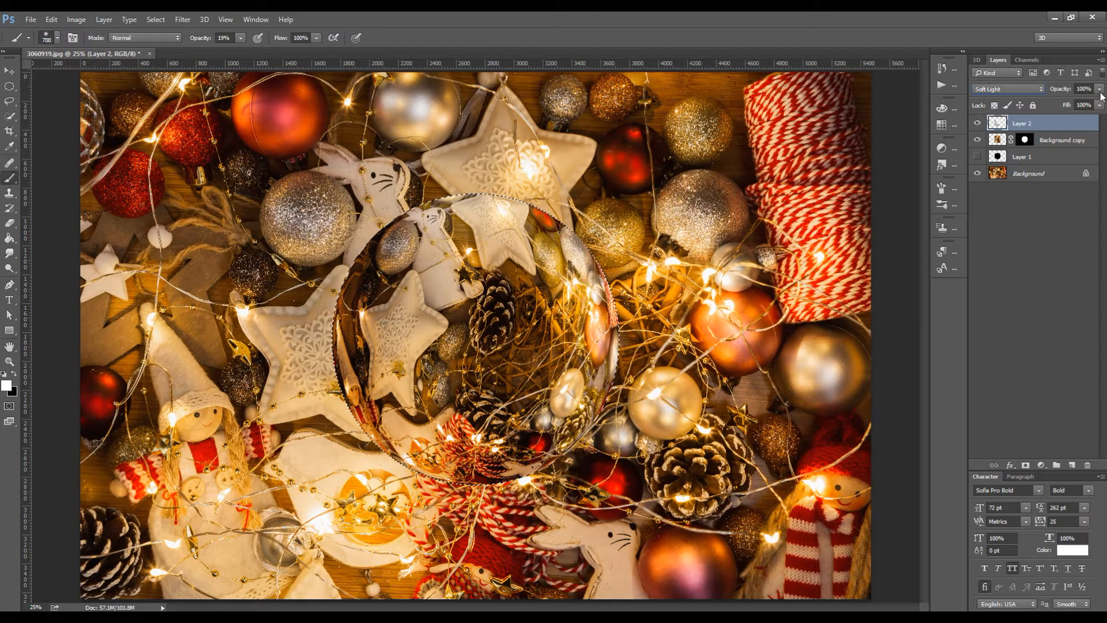
pyautogui.moveTo(1100, 92); pyautogui.dragTo(1093, 105)
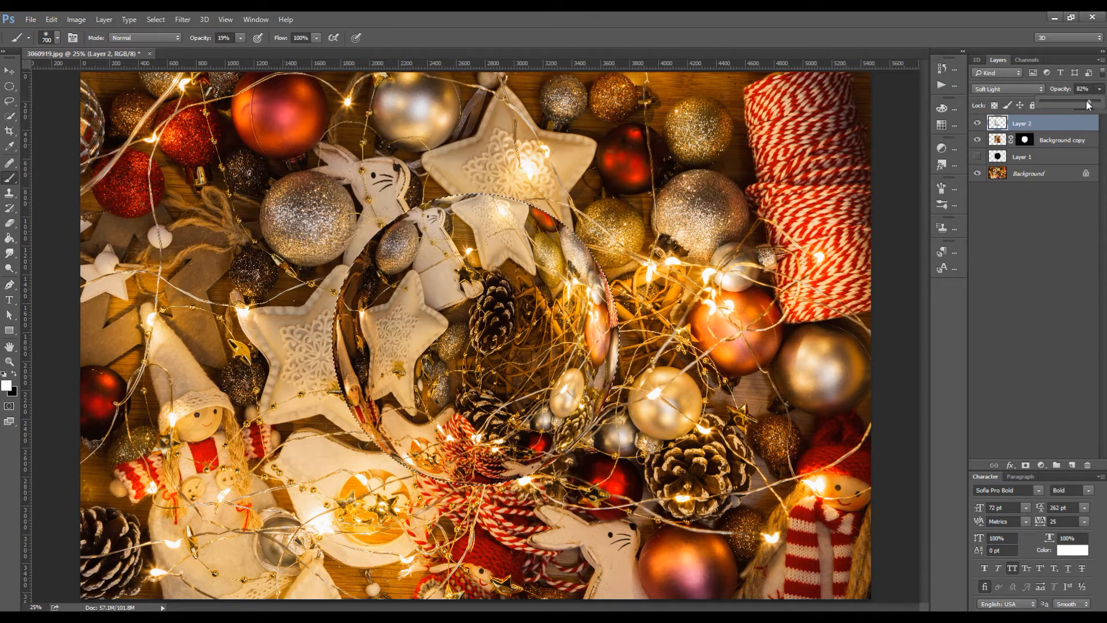
pyautogui.moveTo(1088, 106); pyautogui.dragTo(1088, 105)
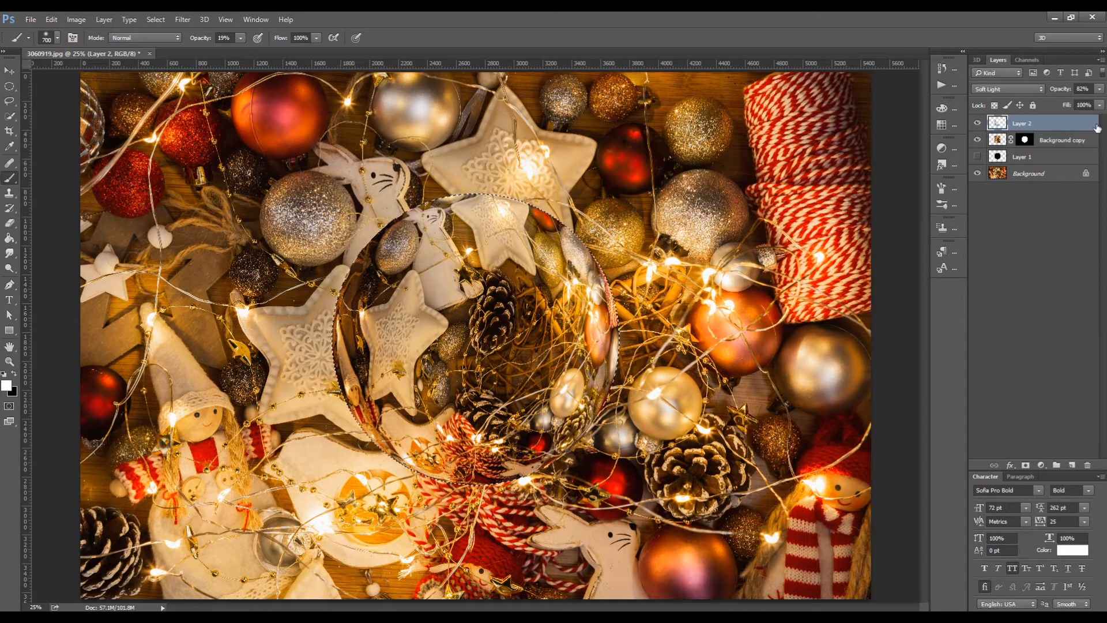
pyautogui.click(1095, 91)
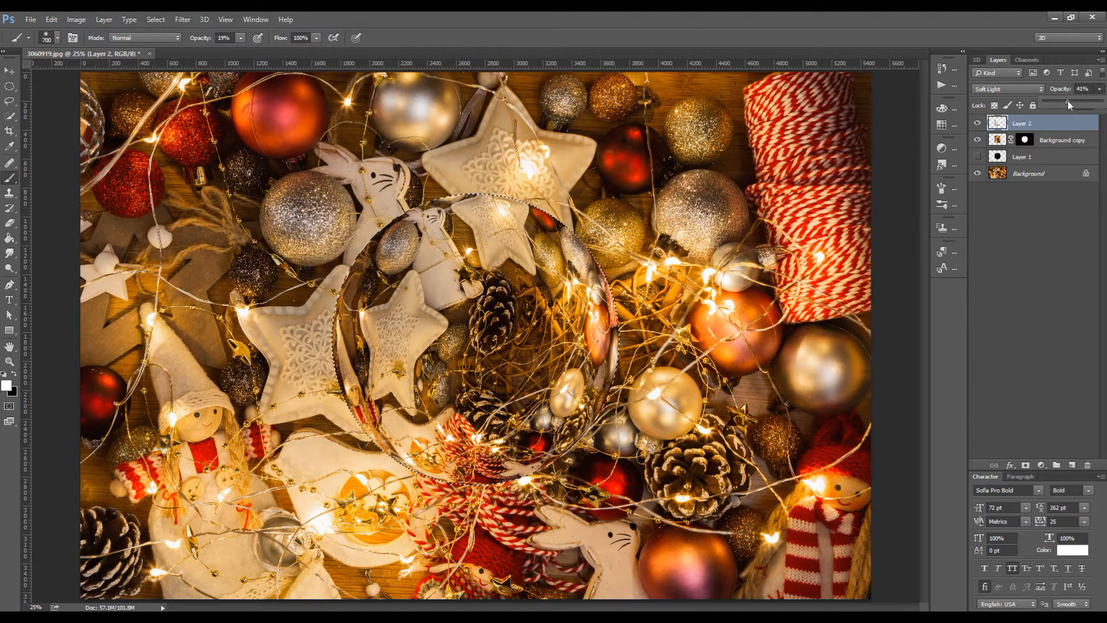
pyautogui.click(1045, 344)
pyautogui.click(1046, 344)
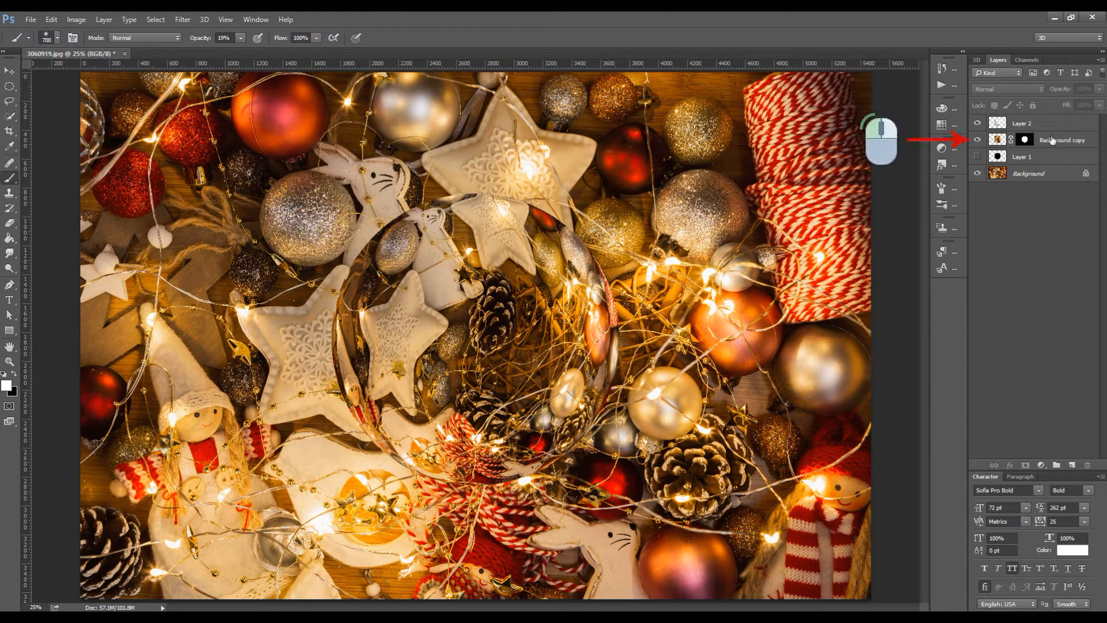
# Add an Inner Glow layer style to the Background copy layer
pyautogui.click(1093, 142)
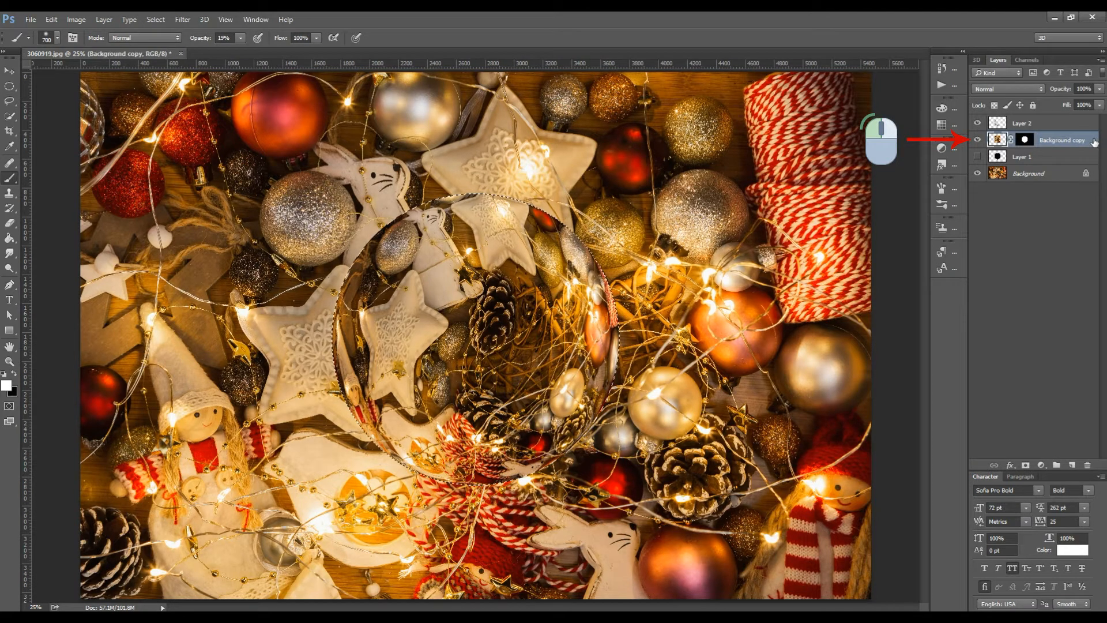
pyautogui.doubleClick(1094, 142)
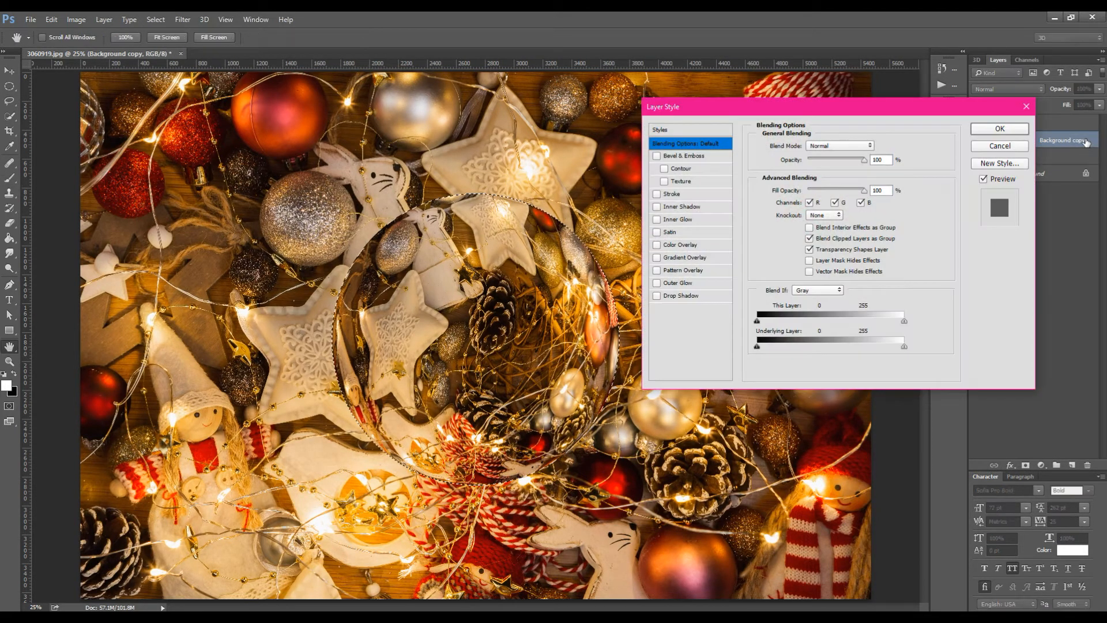
pyautogui.moveTo(886, 112); pyautogui.dragTo(883, 153)
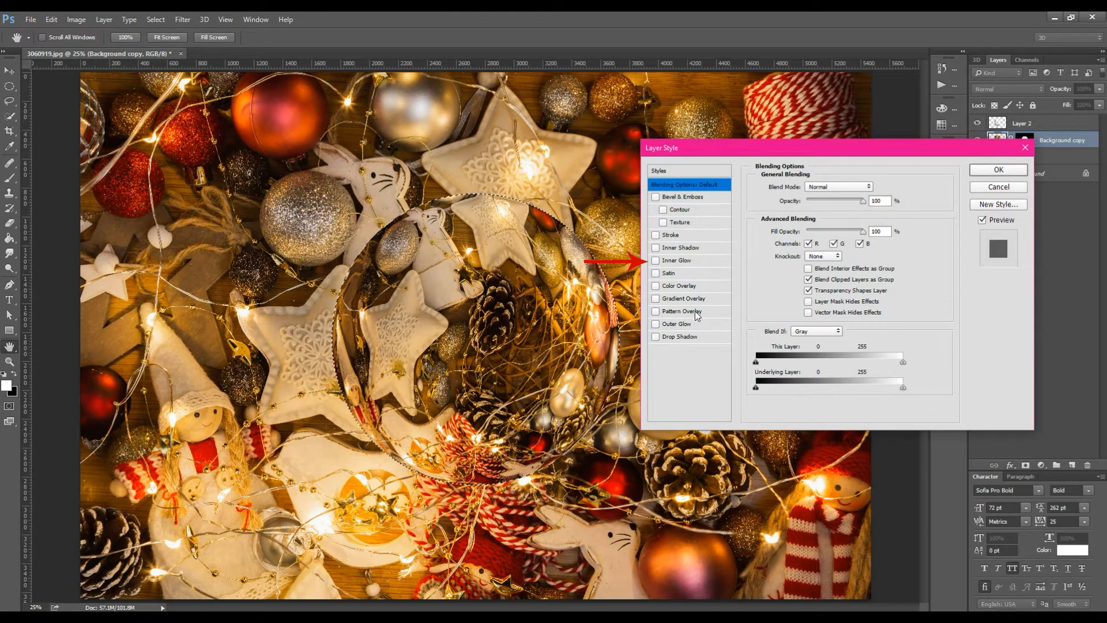
pyautogui.click(680, 260)
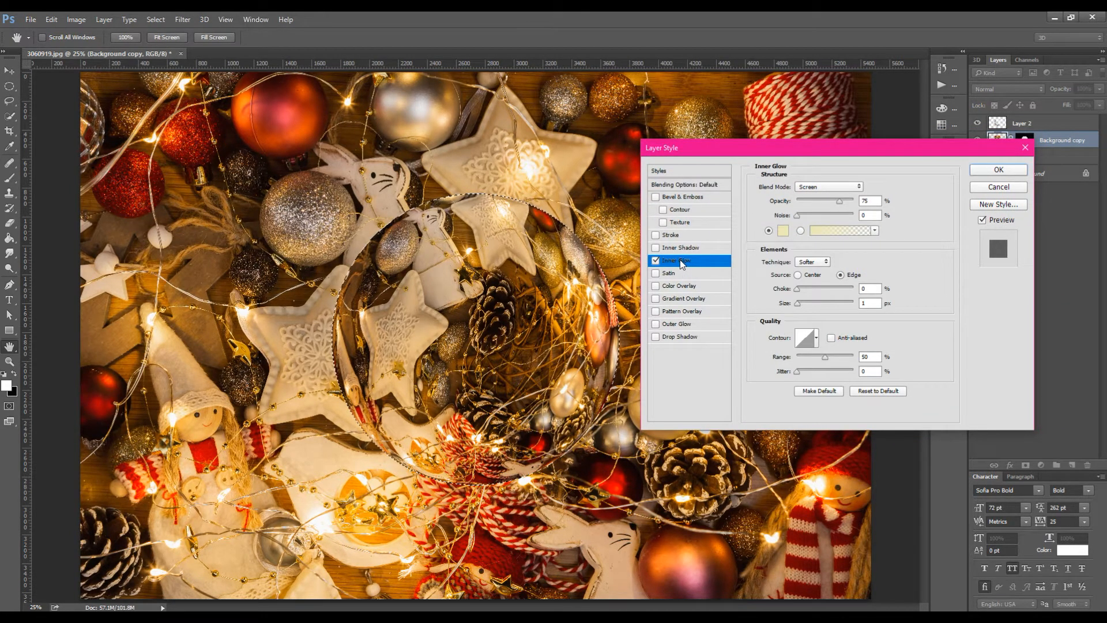
# Set the Inner Glow colour to white (ffffff) and its blend mode to Overlay
pyautogui.click(782, 231)
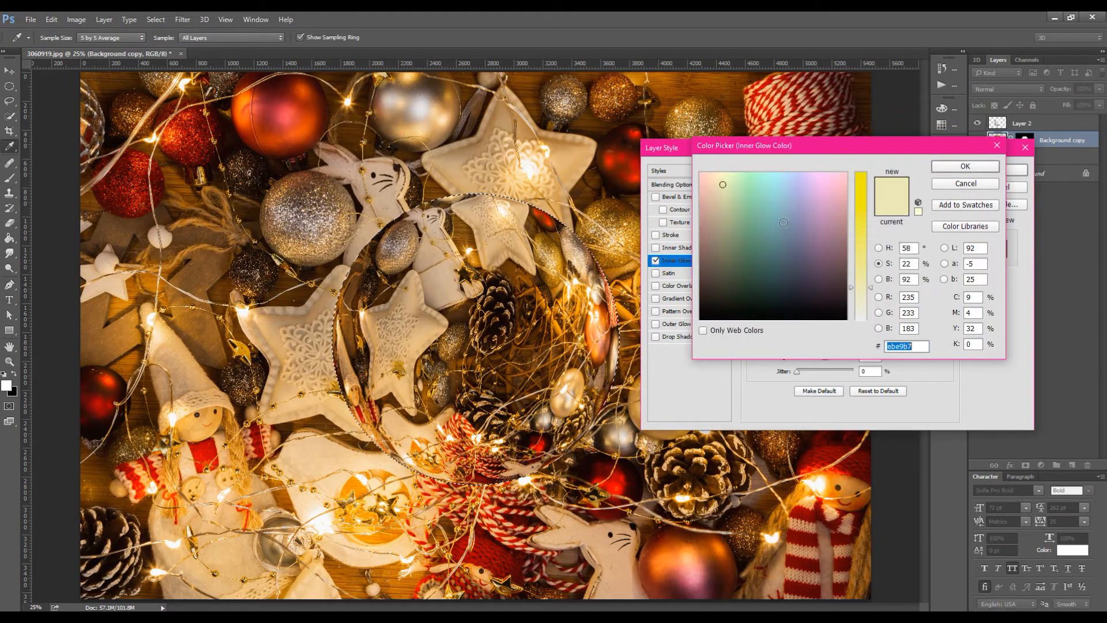
pyautogui.moveTo(875, 298); pyautogui.dragTo(874, 328)
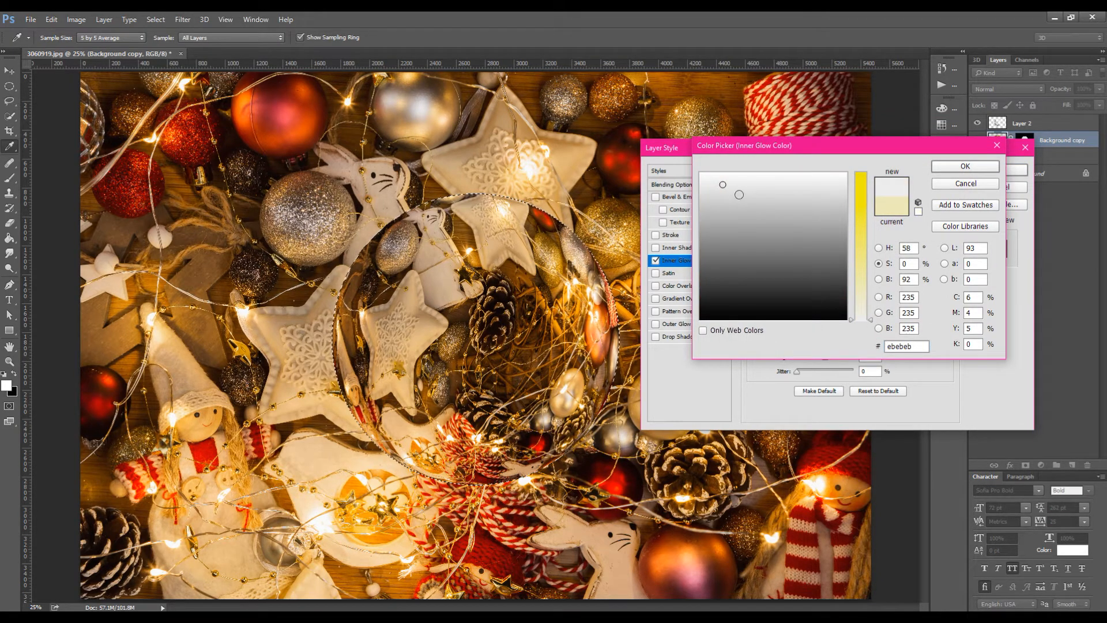
pyautogui.click(700, 173)
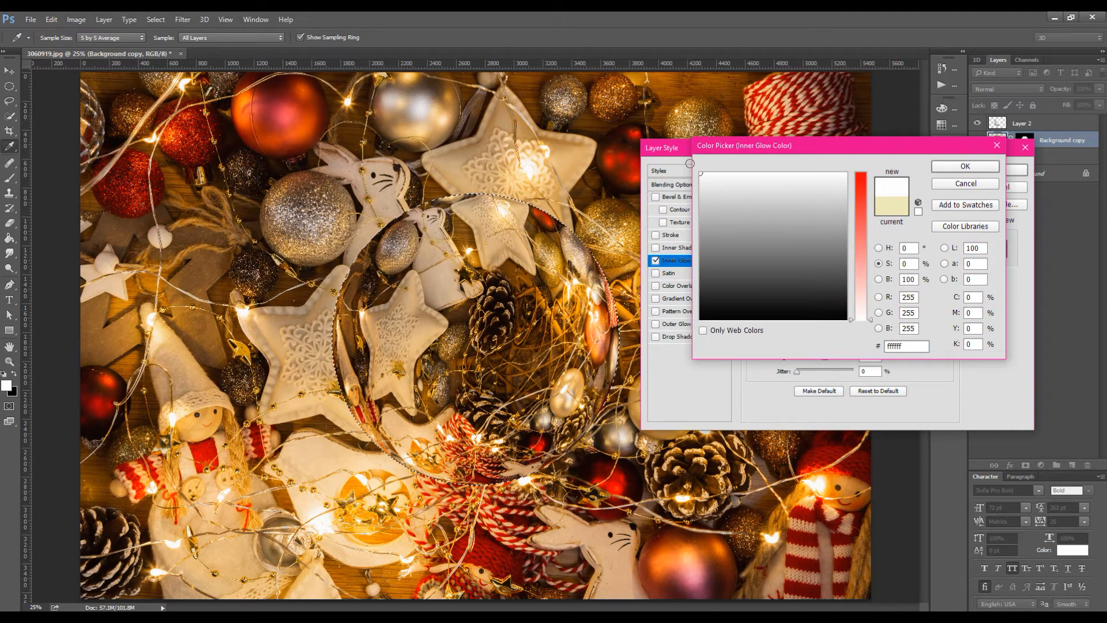
pyautogui.click(955, 168)
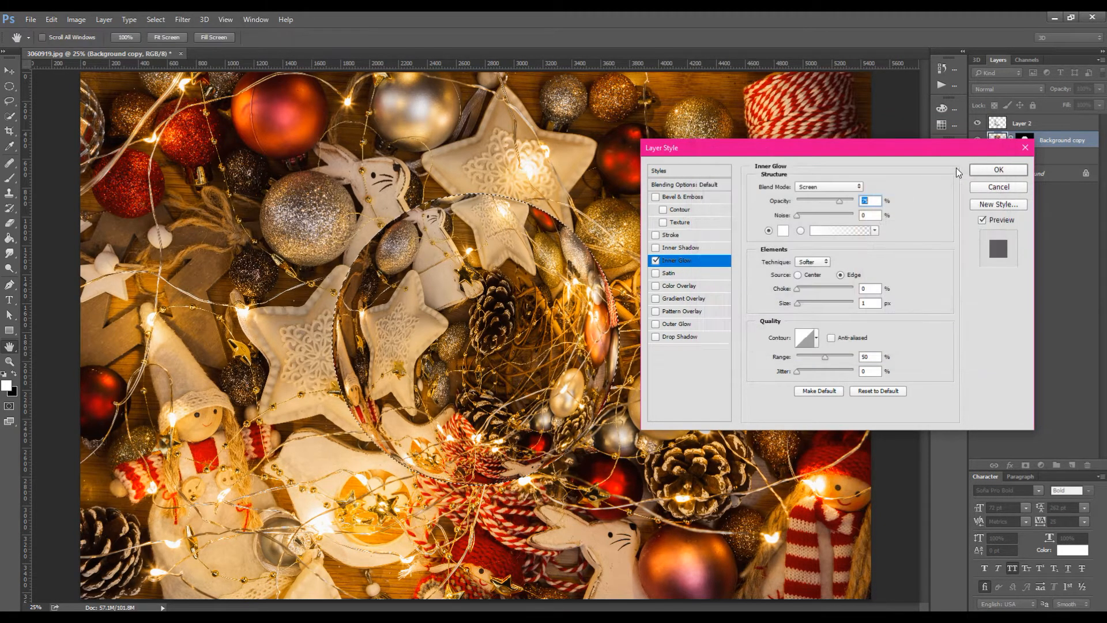
pyautogui.click(822, 202)
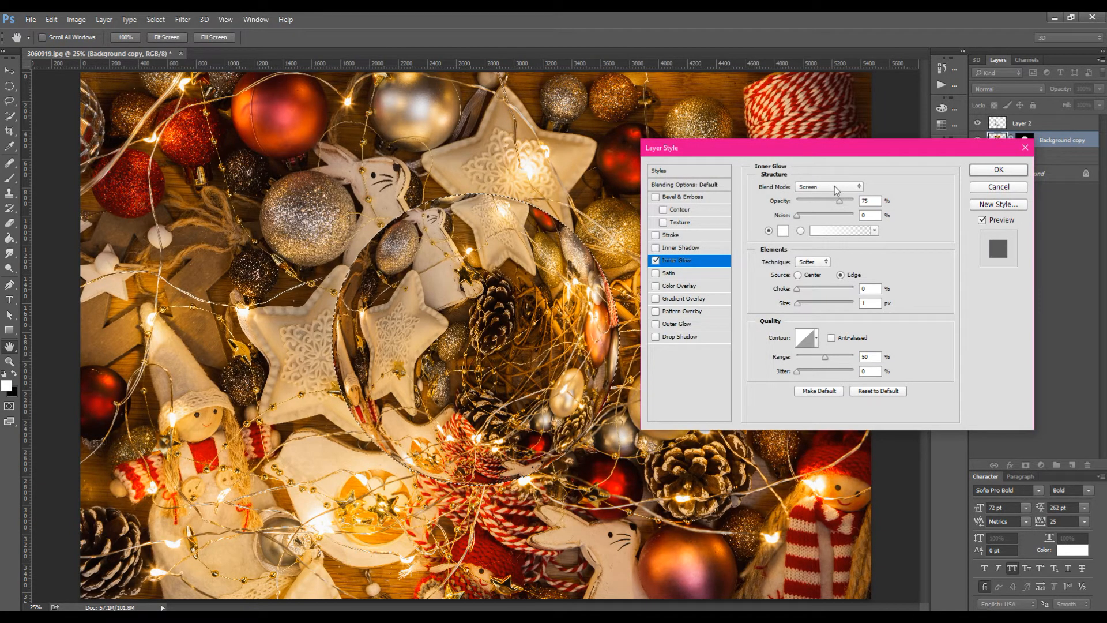
pyautogui.click(836, 190)
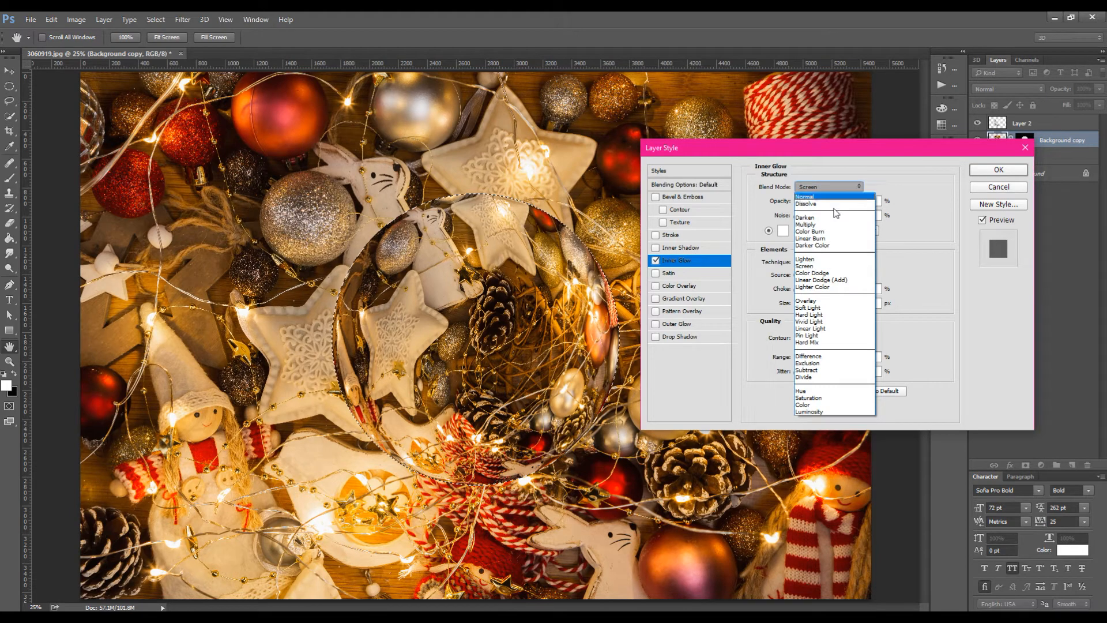
pyautogui.click(819, 302)
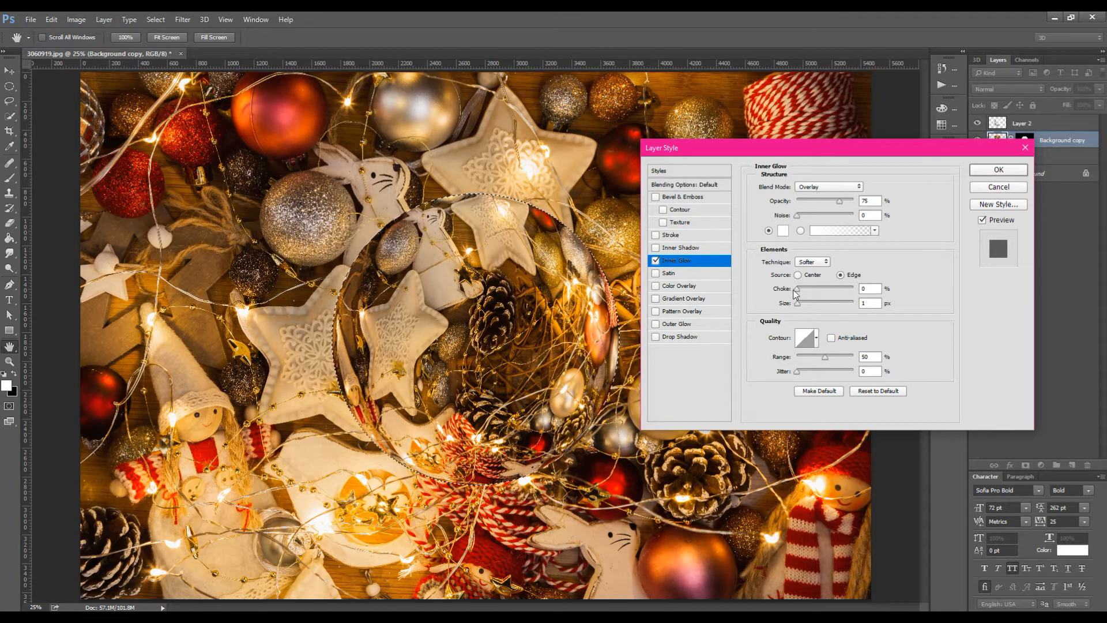
# Set the Inner Glow size to 139 px, lower its opacity to about 30% and apply the layer style
pyautogui.moveTo(798, 309); pyautogui.dragTo(830, 312)
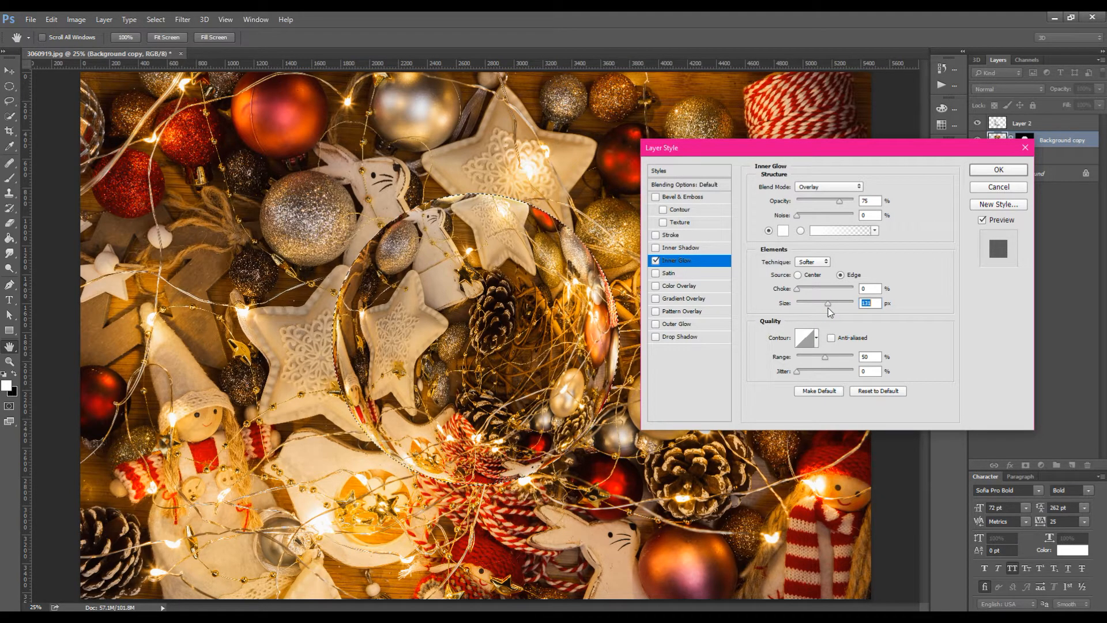
pyautogui.moveTo(830, 307); pyautogui.dragTo(832, 309)
pyautogui.moveTo(842, 203); pyautogui.dragTo(815, 211)
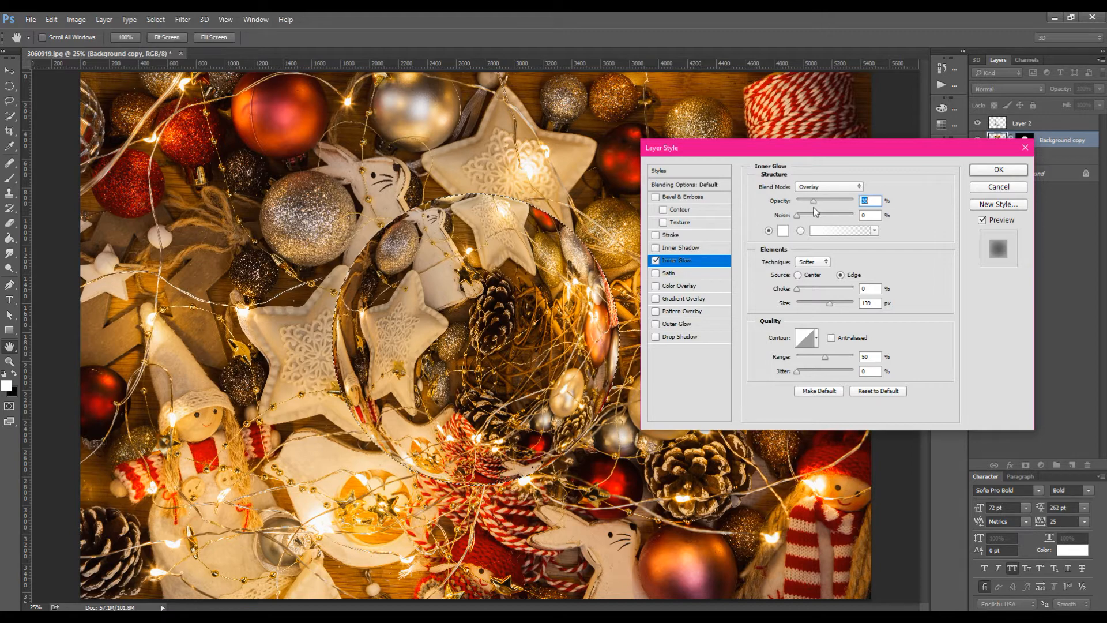
pyautogui.click(999, 171)
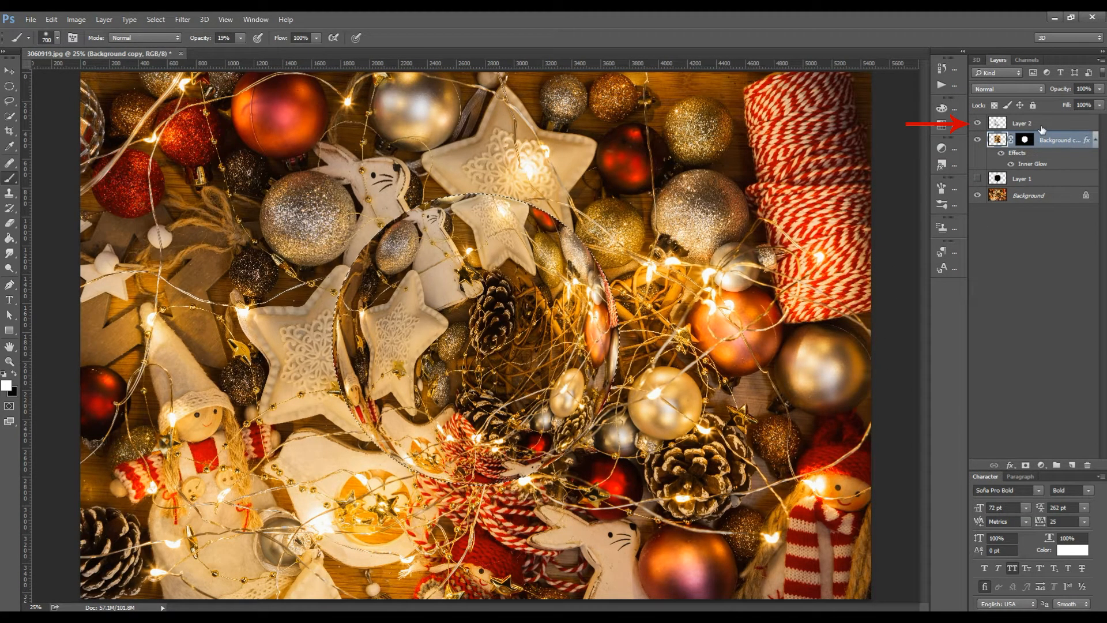
# Add a new layer above Layer 2 and paint a soft white highlight inside the ball's upper right with a 405 px brush
pyautogui.click(1041, 128)
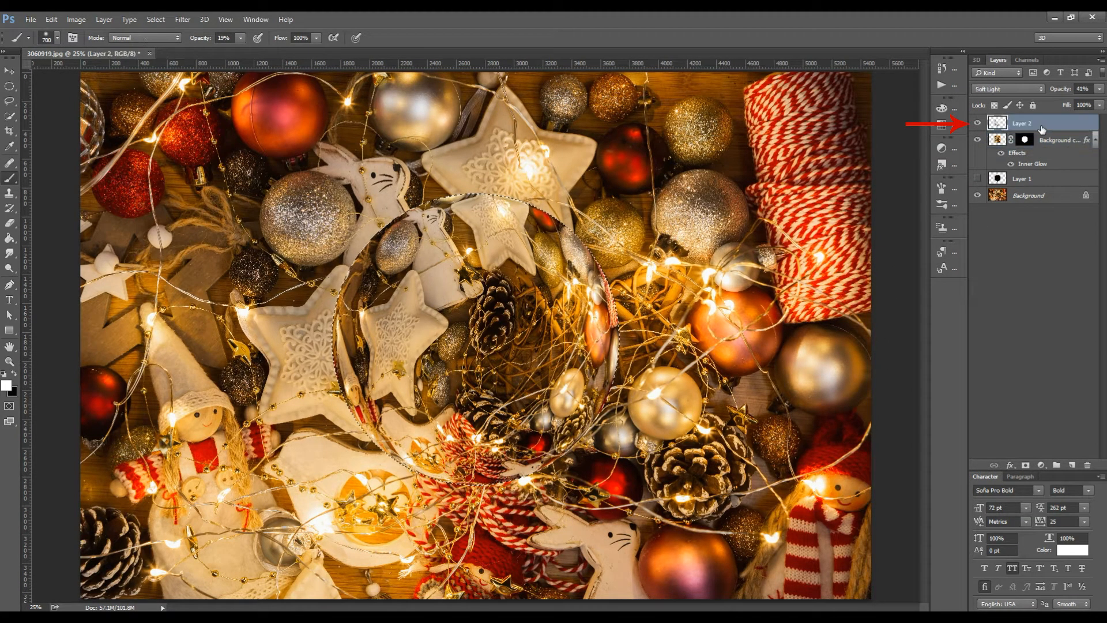
pyautogui.click(1071, 466)
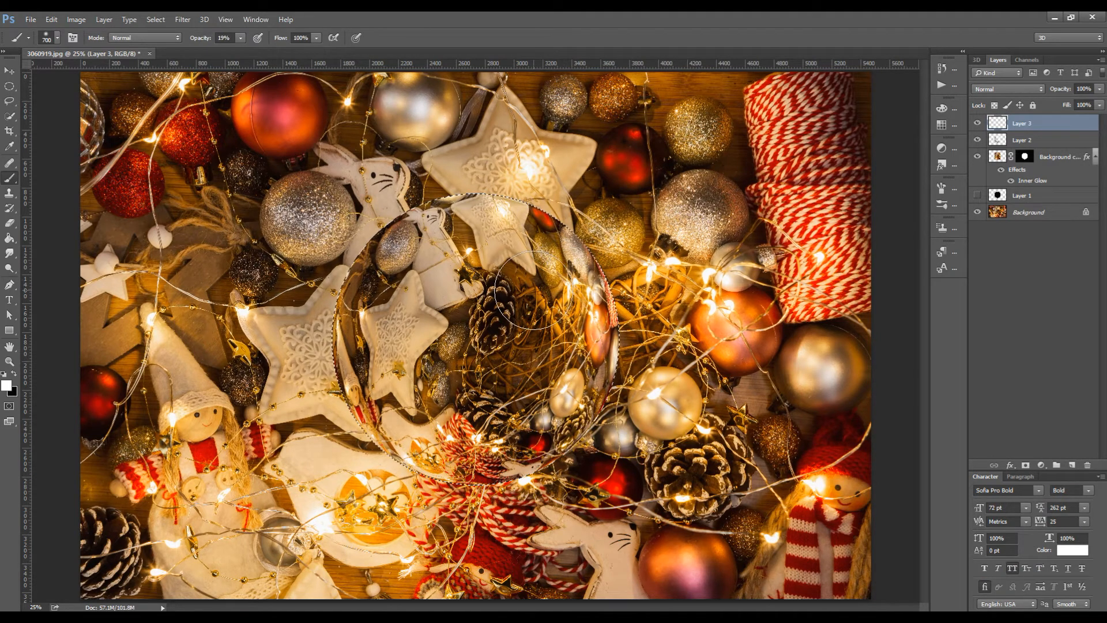
pyautogui.click(57, 38)
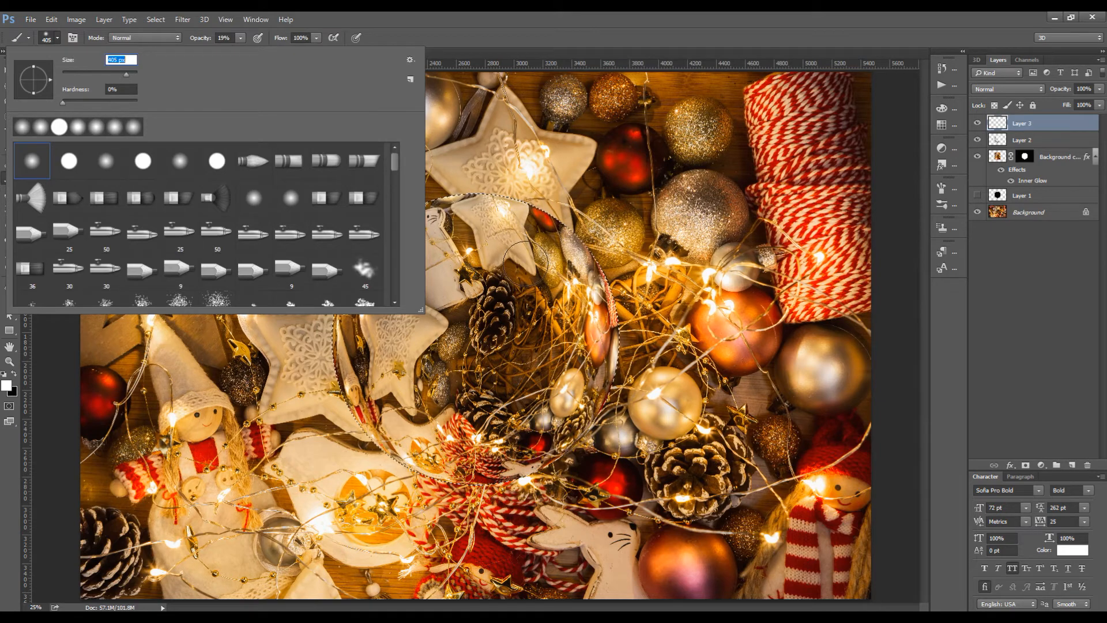
pyautogui.click(490, 252)
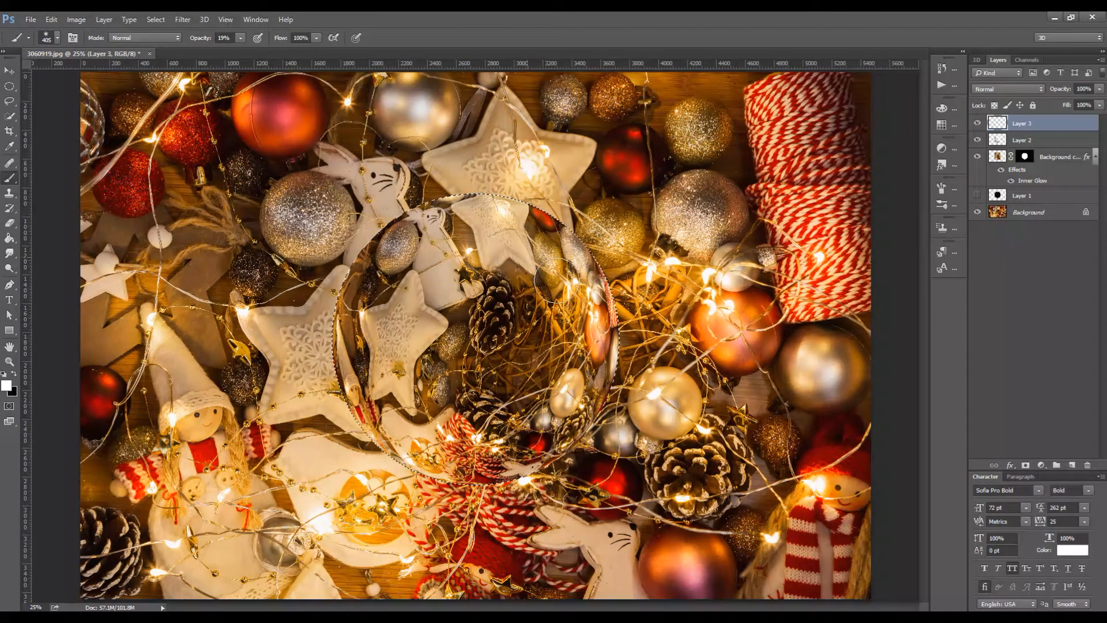
pyautogui.moveTo(547, 299)
pyautogui.mouseDown()
pyautogui.moveTo(448, 249)
pyautogui.moveTo(539, 265)
pyautogui.moveTo(566, 327)
pyautogui.moveTo(562, 310)
pyautogui.moveTo(473, 246)
pyautogui.moveTo(430, 242)
pyautogui.moveTo(441, 253)
pyautogui.moveTo(504, 251)
pyautogui.moveTo(562, 300)
pyautogui.moveTo(565, 321)
pyautogui.moveTo(523, 263)
pyautogui.moveTo(450, 253)
pyautogui.moveTo(474, 248)
pyautogui.moveTo(550, 281)
pyautogui.moveTo(568, 316)
pyautogui.moveTo(534, 273)
pyautogui.moveTo(445, 254)
pyautogui.moveTo(543, 270)
pyautogui.moveTo(571, 319)
pyautogui.moveTo(527, 267)
pyautogui.moveTo(441, 247)
pyautogui.moveTo(541, 265)
pyautogui.moveTo(563, 317)
pyautogui.moveTo(468, 251)
pyautogui.moveTo(582, 304)
pyautogui.moveTo(575, 324)
pyautogui.moveTo(528, 275)
pyautogui.moveTo(461, 261)
pyautogui.moveTo(556, 295)
pyautogui.moveTo(576, 325)
pyautogui.moveTo(500, 269)
pyautogui.moveTo(441, 255)
pyautogui.moveTo(467, 253)
pyautogui.moveTo(559, 322)
pyautogui.moveTo(464, 251)
pyautogui.moveTo(443, 253)
pyautogui.moveTo(528, 275)
pyautogui.moveTo(532, 253)
pyautogui.moveTo(449, 251)
pyautogui.moveTo(508, 250)
pyautogui.moveTo(560, 290)
pyautogui.moveTo(510, 250)
pyautogui.moveTo(457, 248)
pyautogui.moveTo(524, 258)
pyautogui.moveTo(566, 307)
pyautogui.moveTo(530, 264)
pyautogui.moveTo(483, 254)
pyautogui.moveTo(550, 297)
pyautogui.moveTo(645, 304)
pyautogui.moveTo(548, 311)
pyautogui.mouseUp()
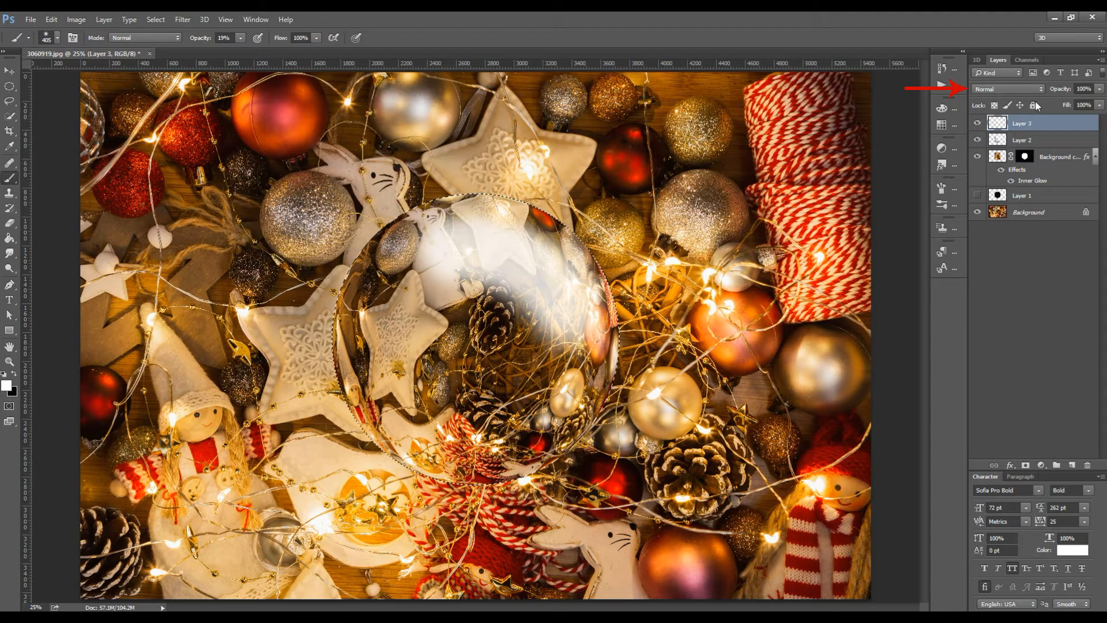
# Set Layer 3's blend mode to Overlay and its opacity to 50%
pyautogui.click(1026, 88)
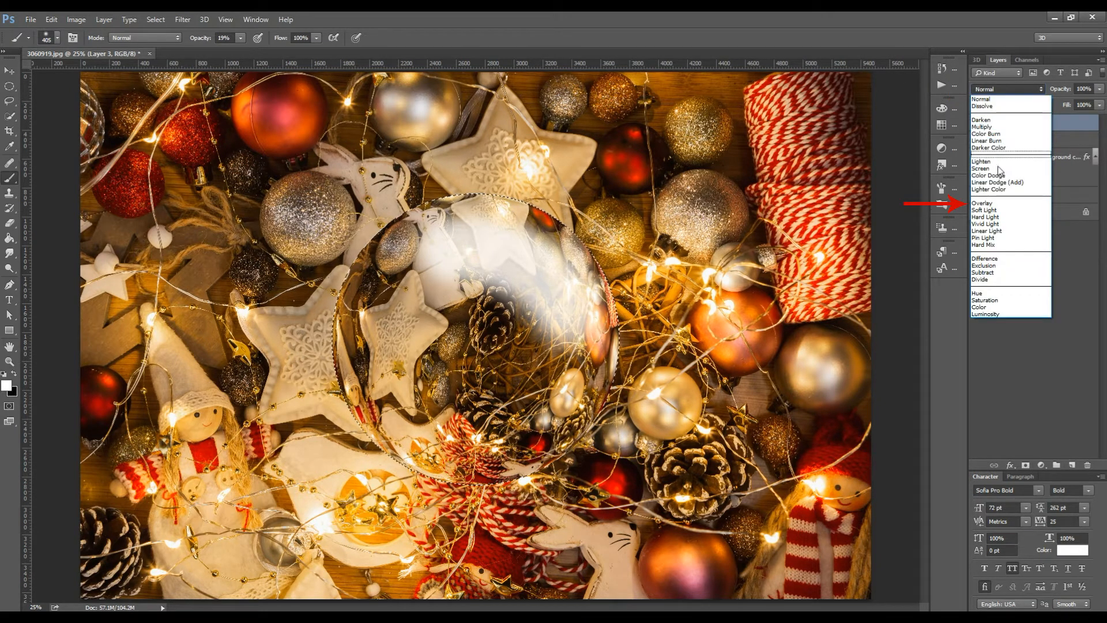
pyautogui.click(992, 204)
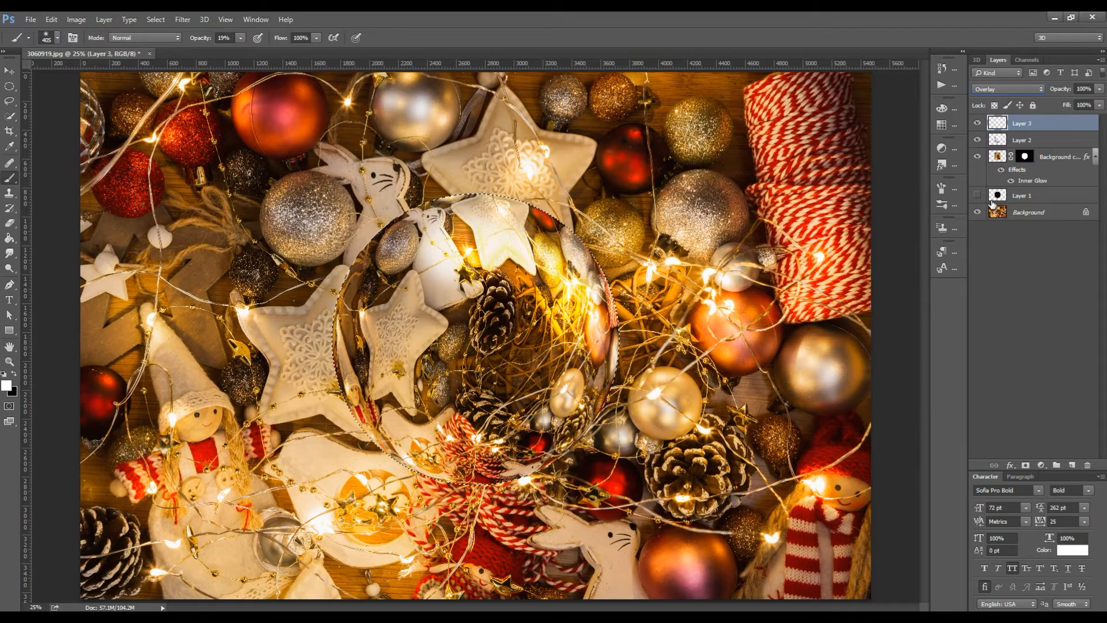
pyautogui.click(1099, 88)
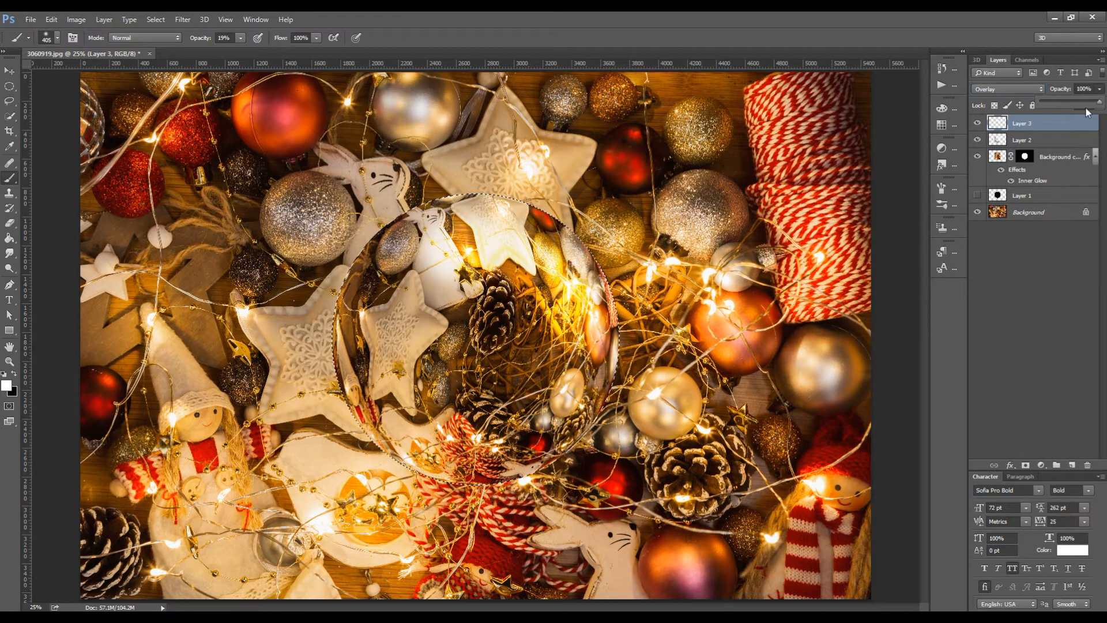
pyautogui.moveTo(1082, 104); pyautogui.dragTo(1066, 102)
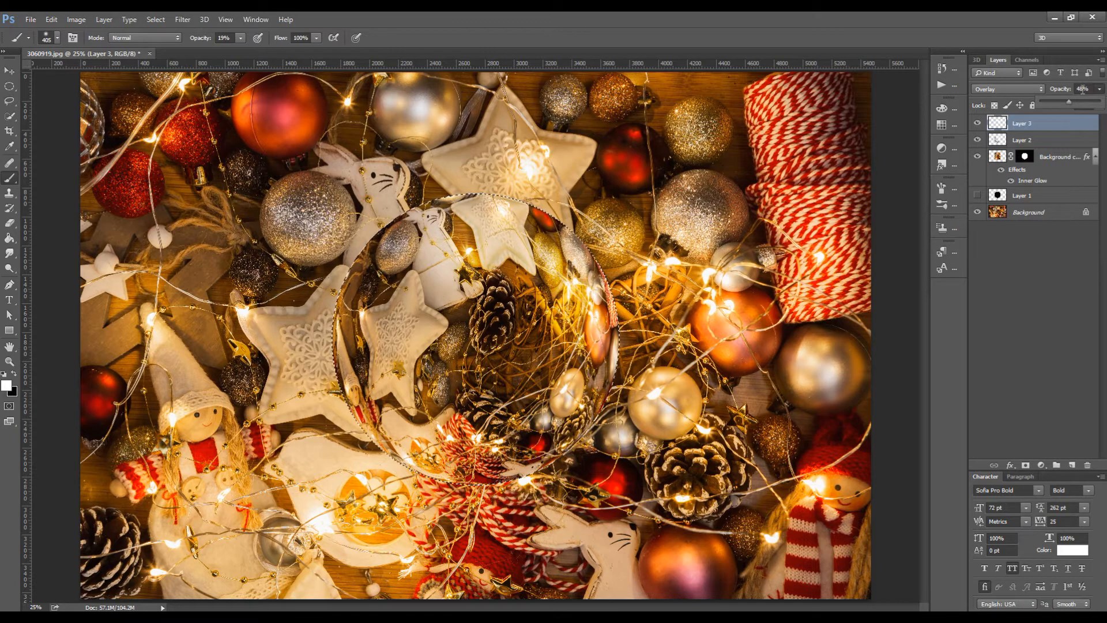
pyautogui.click(1083, 89)
pyautogui.write('50')
pyautogui.press('Return')
pyautogui.click(1086, 132)
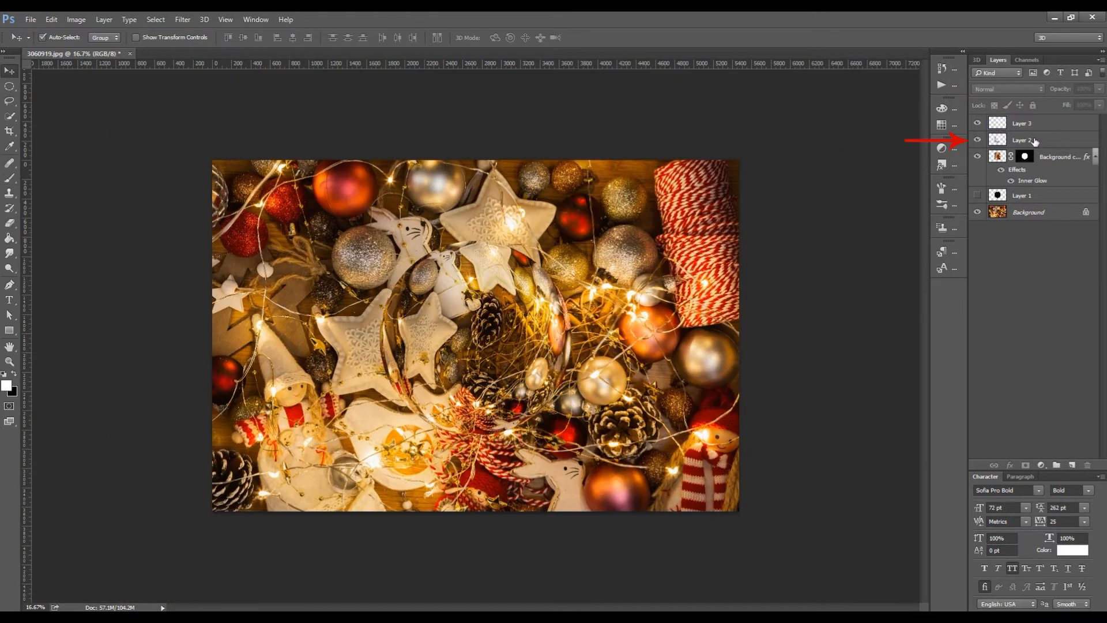
# Raise Layer 2's opacity to 100% and leave no layer selected
pyautogui.click(1035, 140)
pyautogui.click(1100, 89)
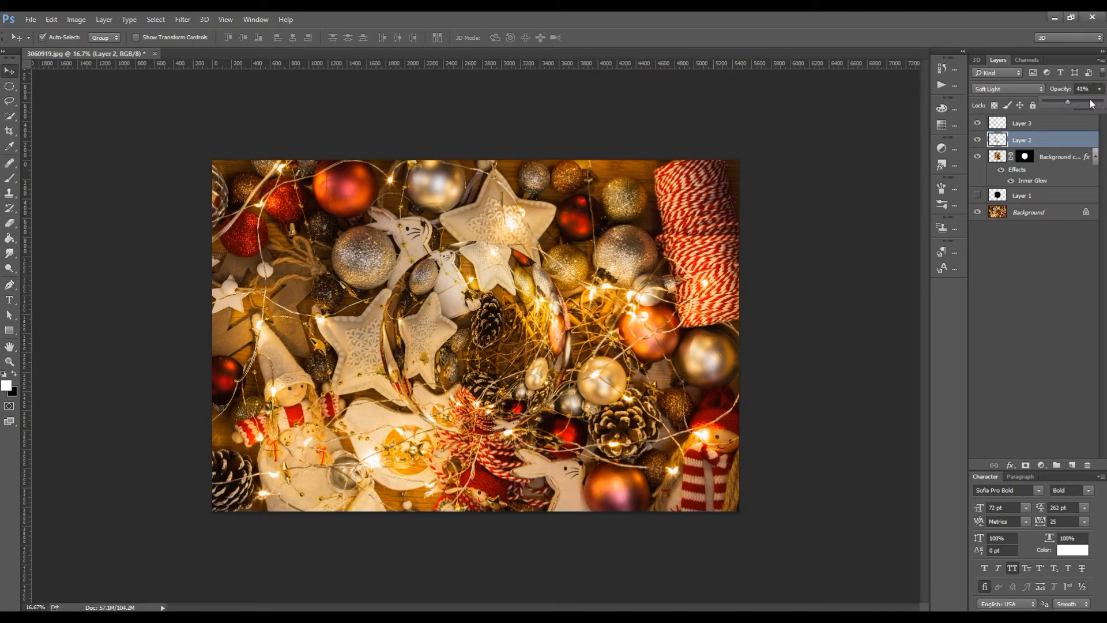
pyautogui.moveTo(1067, 101); pyautogui.dragTo(1104, 104)
pyautogui.click(1041, 271)
pyautogui.click(1041, 271)
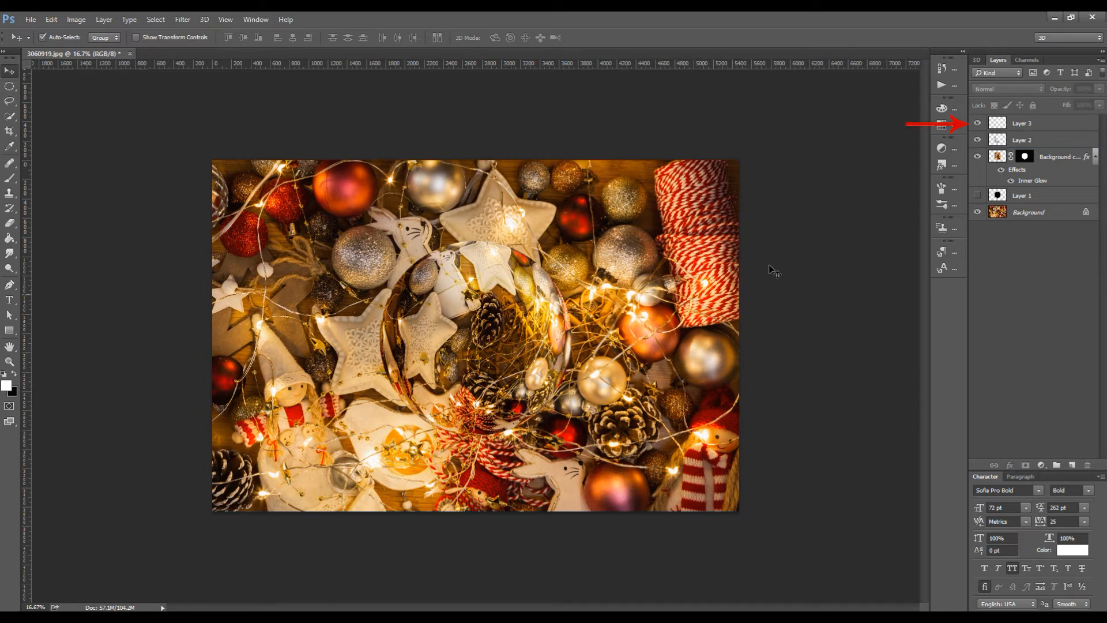
# Paint a soft black dab in the photo's lower-right area on an empty Normal-mode Layer 3, using a 900 px brush at 100% opacity
pyautogui.click(1020, 132)
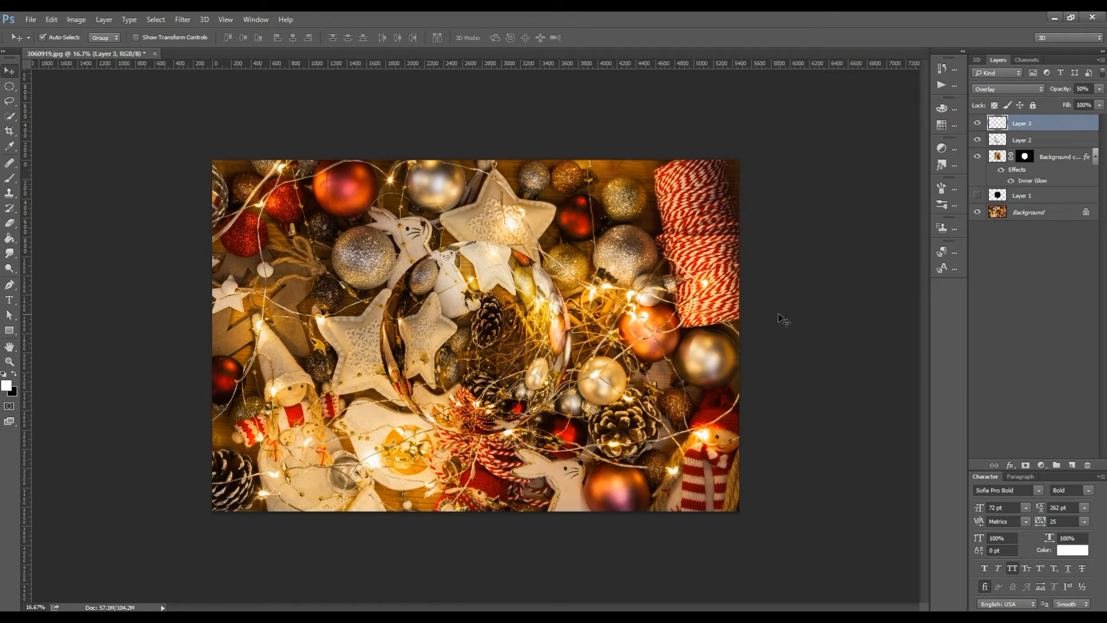
pyautogui.click(15, 374)
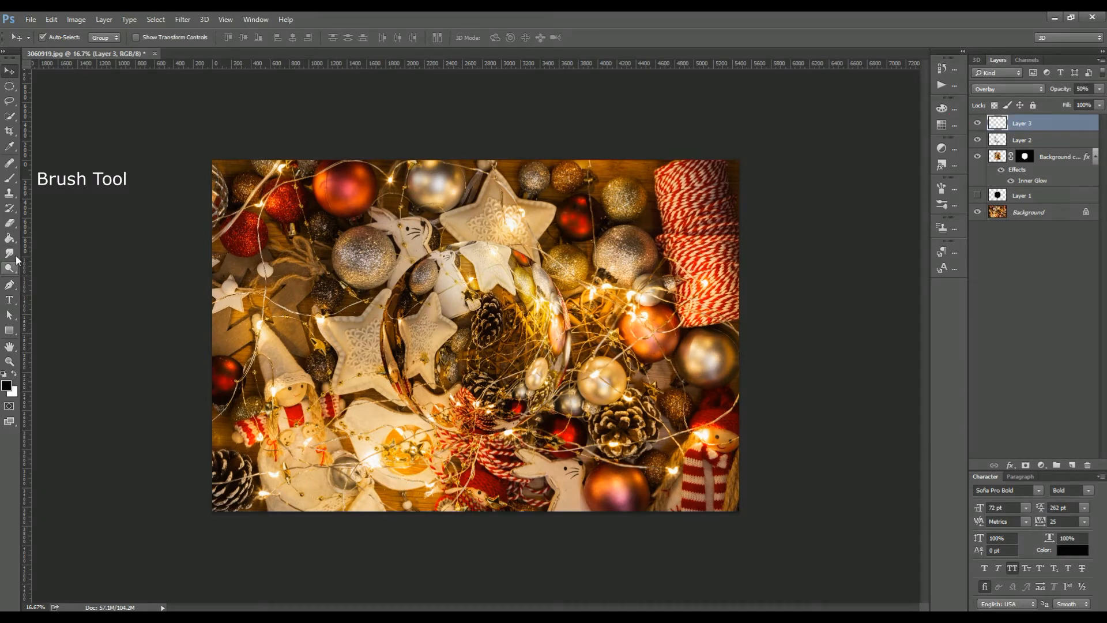
pyautogui.click(11, 179)
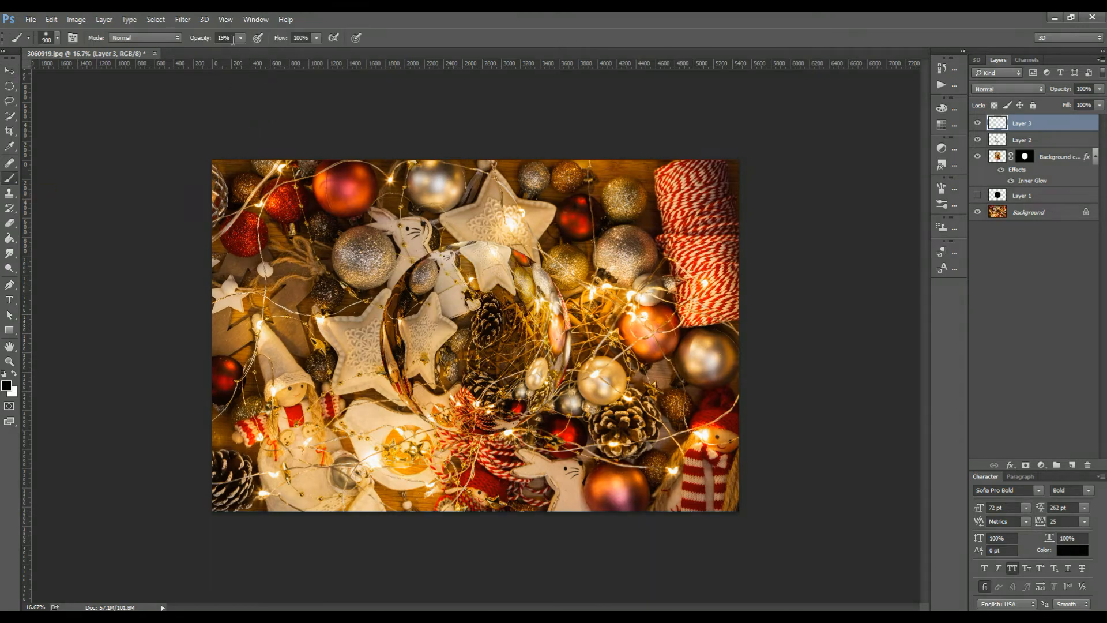
pyautogui.click(240, 37)
pyautogui.moveTo(248, 60); pyautogui.dragTo(290, 63)
pyautogui.click(665, 399)
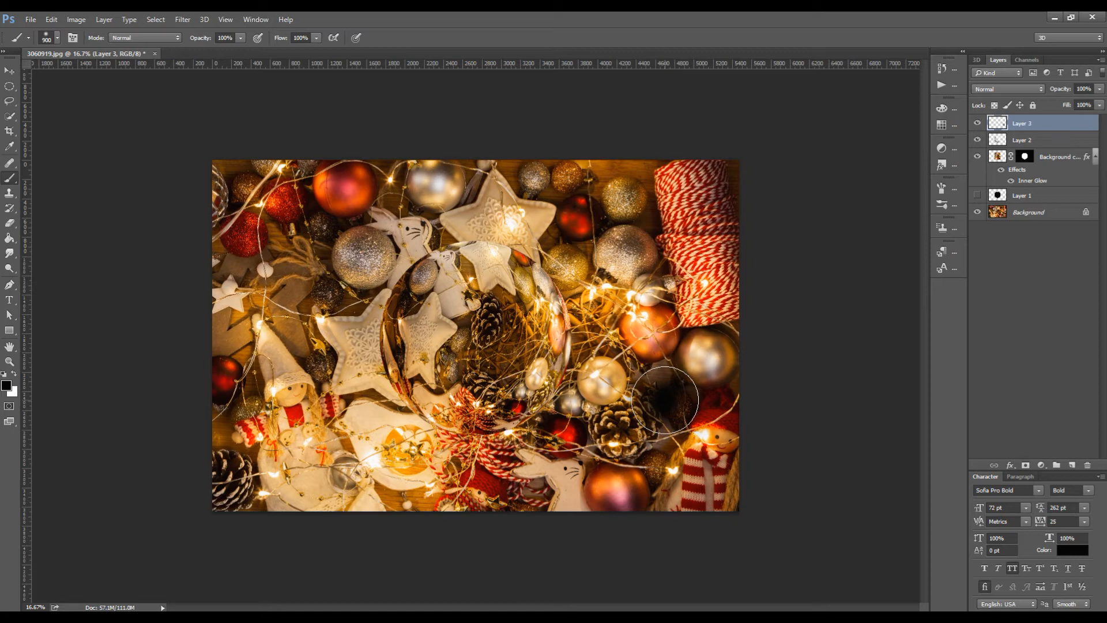
pyautogui.hotkey('ctrl', 'z')
pyautogui.click(10, 71)
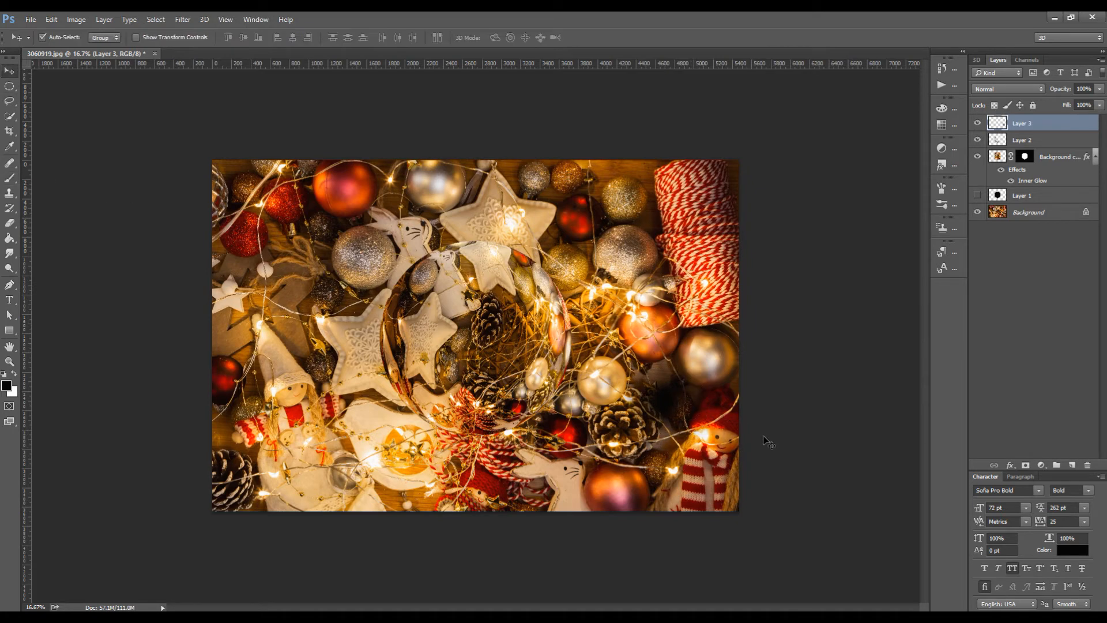
# Free-transform the black dab to 184.02% width and 53.72% height, and move it below the glass ball
pyautogui.hotkey('ctrl', 't')
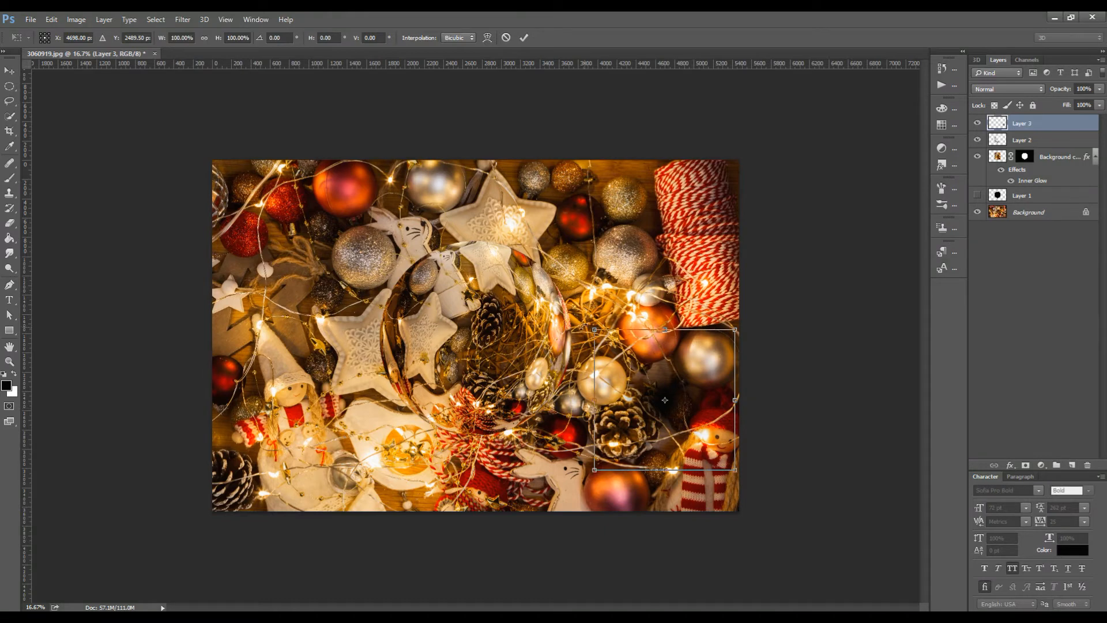
pyautogui.moveTo(593, 328); pyautogui.dragTo(476, 396)
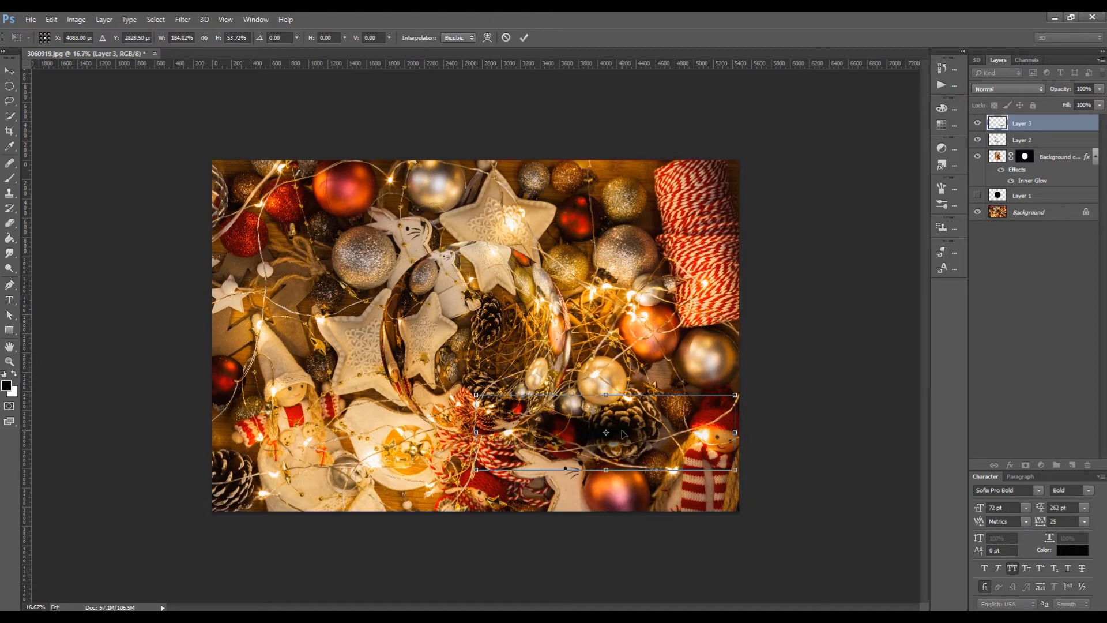
pyautogui.moveTo(624, 434); pyautogui.dragTo(501, 459)
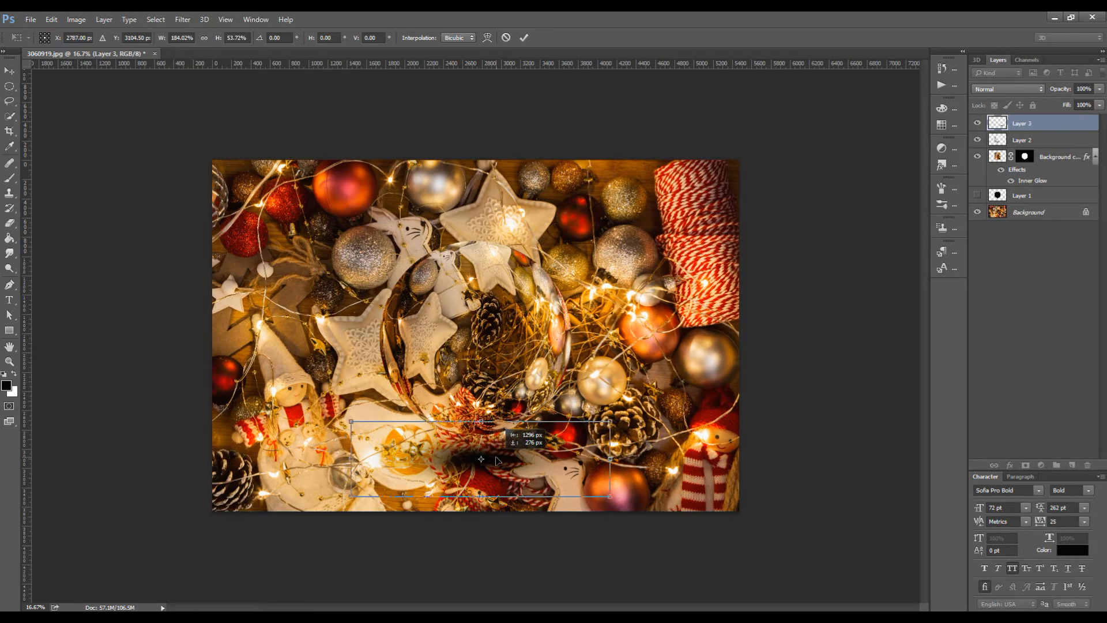
pyautogui.moveTo(497, 459); pyautogui.dragTo(498, 466)
pyautogui.hotkey('ctrl', 'z')
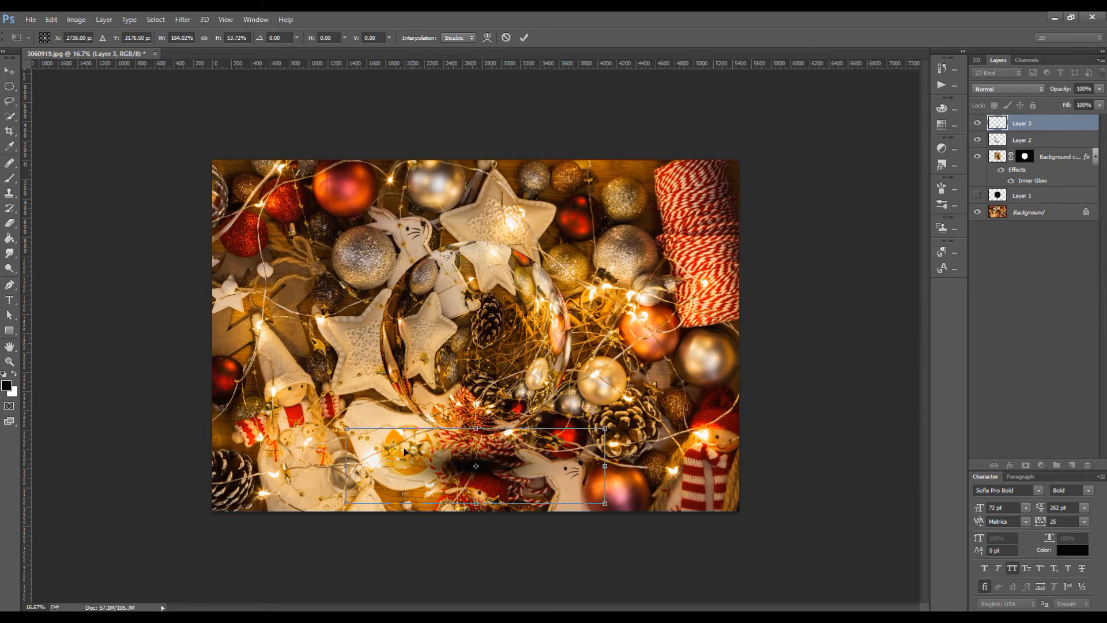
# Widen the shadow to 244.26% and flatten it to 48.46% height, centre it beneath the ball, and apply the transform
pyautogui.moveTo(346, 428); pyautogui.dragTo(274, 439)
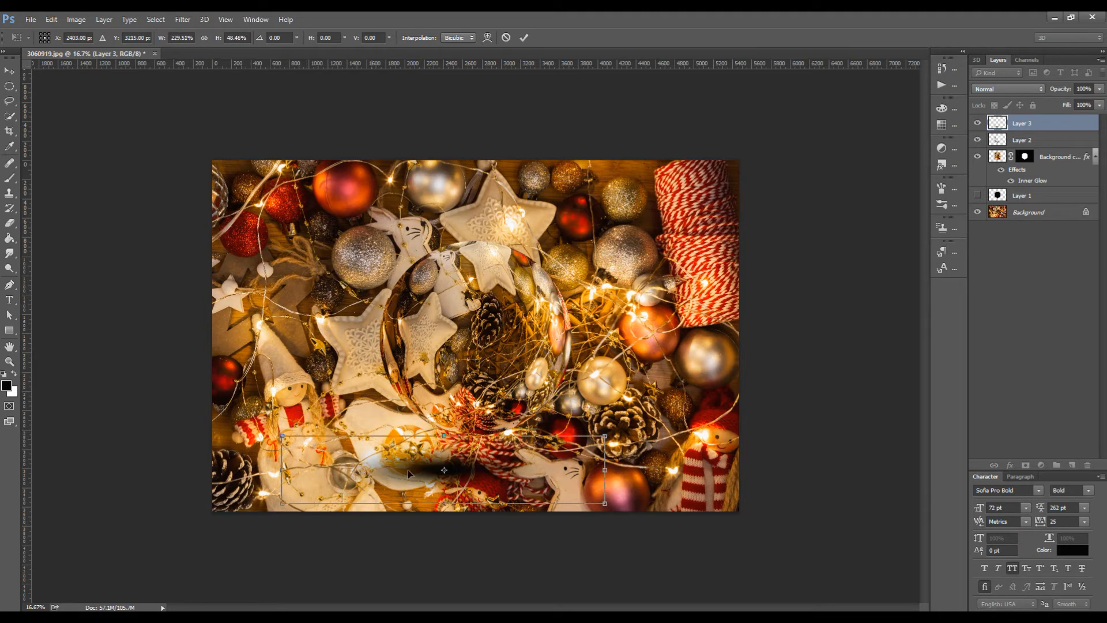
pyautogui.moveTo(474, 469); pyautogui.dragTo(497, 462)
pyautogui.moveTo(314, 464); pyautogui.dragTo(294, 464)
pyautogui.moveTo(499, 459); pyautogui.dragTo(509, 456)
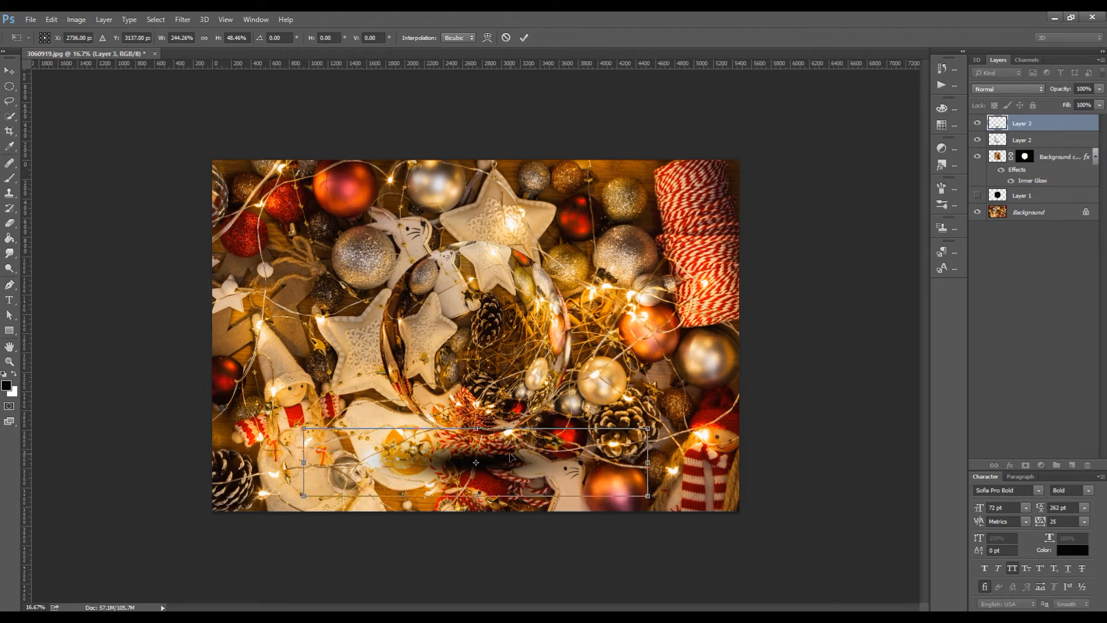
pyautogui.click(523, 38)
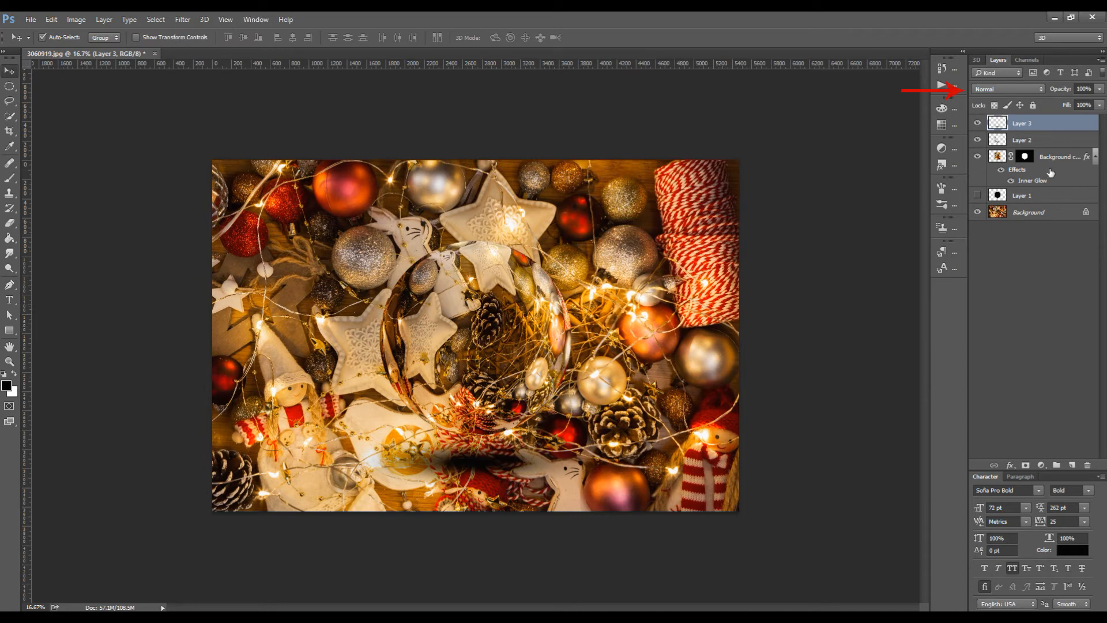
# Set the shadow layer's blend mode to Linear Burn, reduce its opacity to about 75%, and leave no layer selected
pyautogui.click(1006, 89)
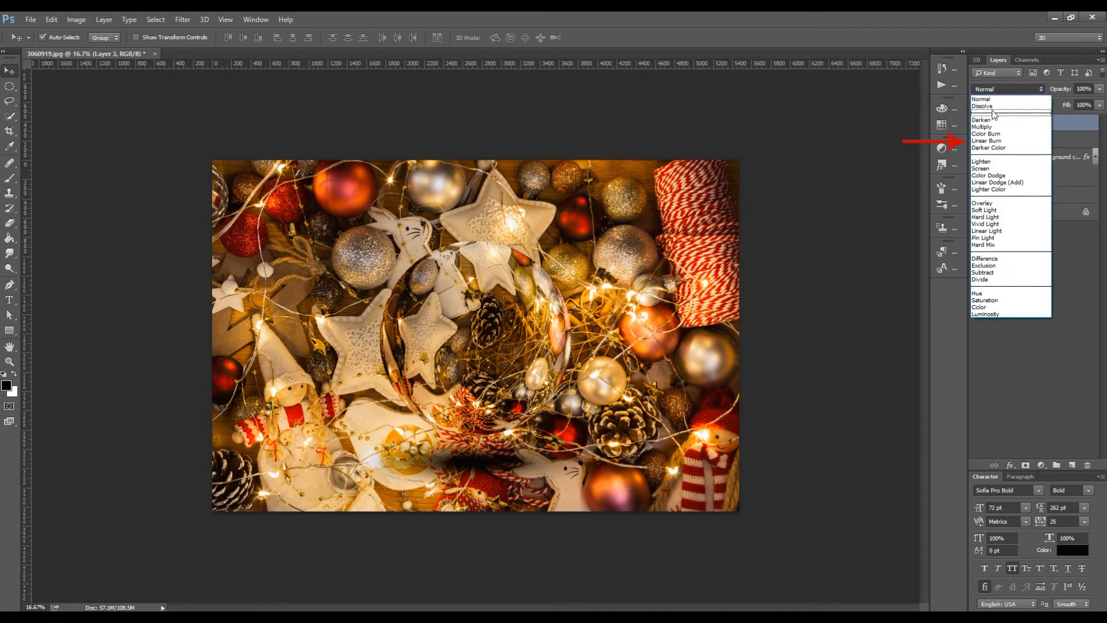
pyautogui.click(1005, 141)
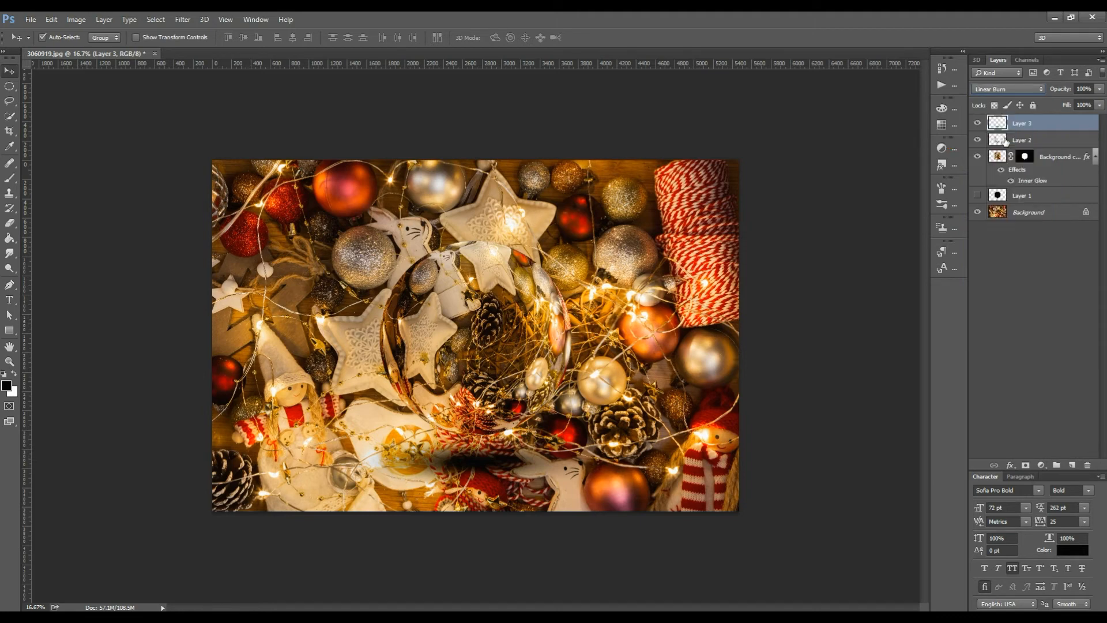
pyautogui.click(1098, 105)
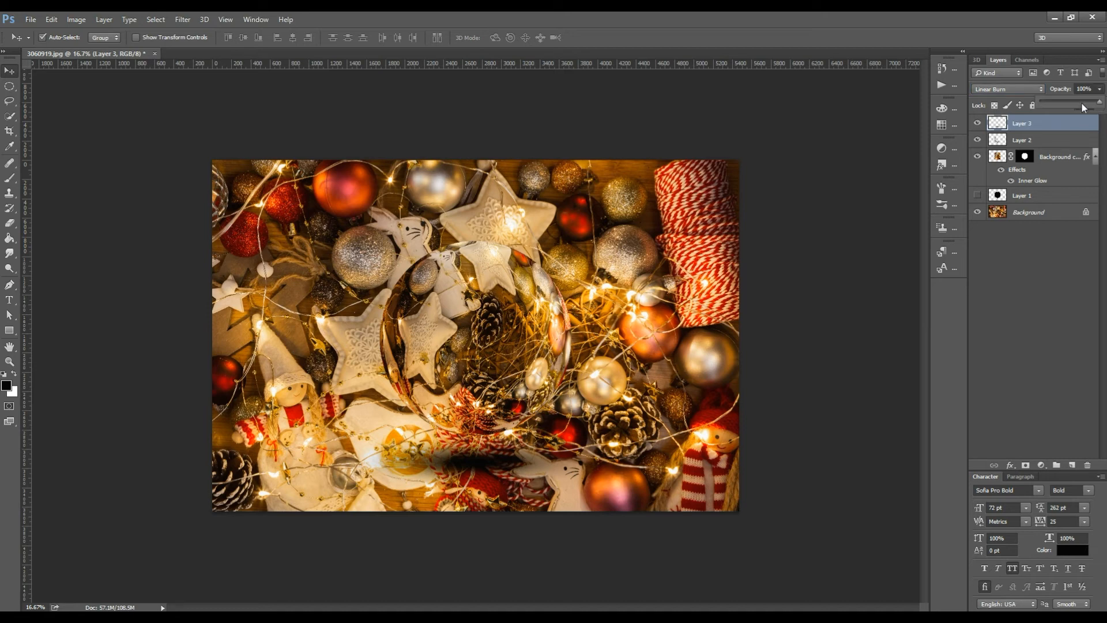
pyautogui.click(1100, 90)
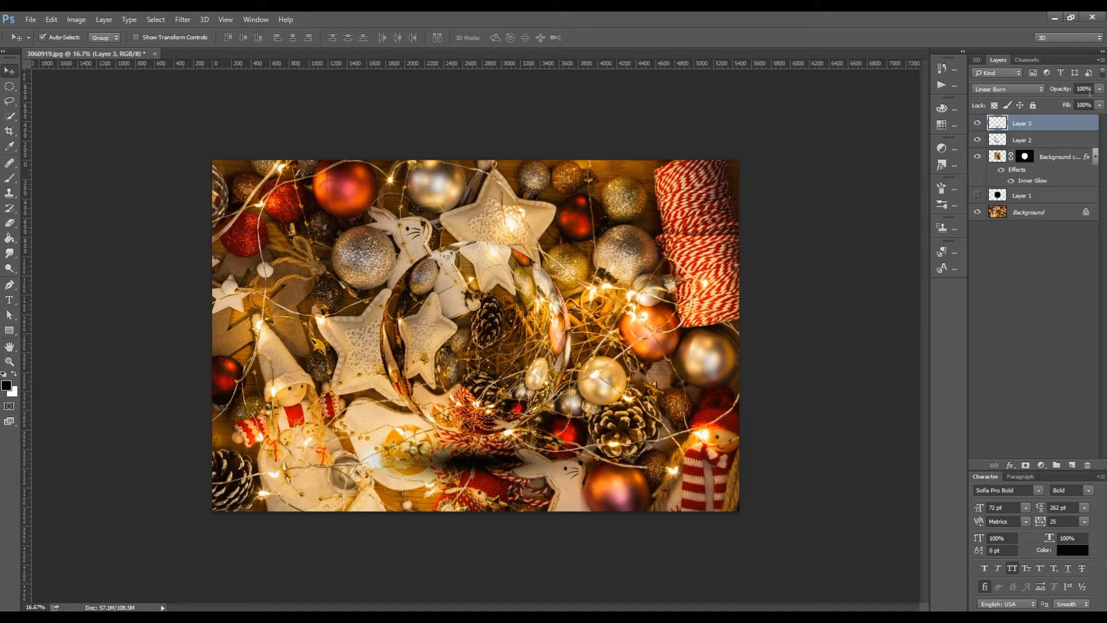
pyautogui.click(1101, 90)
pyautogui.moveTo(1098, 101); pyautogui.dragTo(1071, 106)
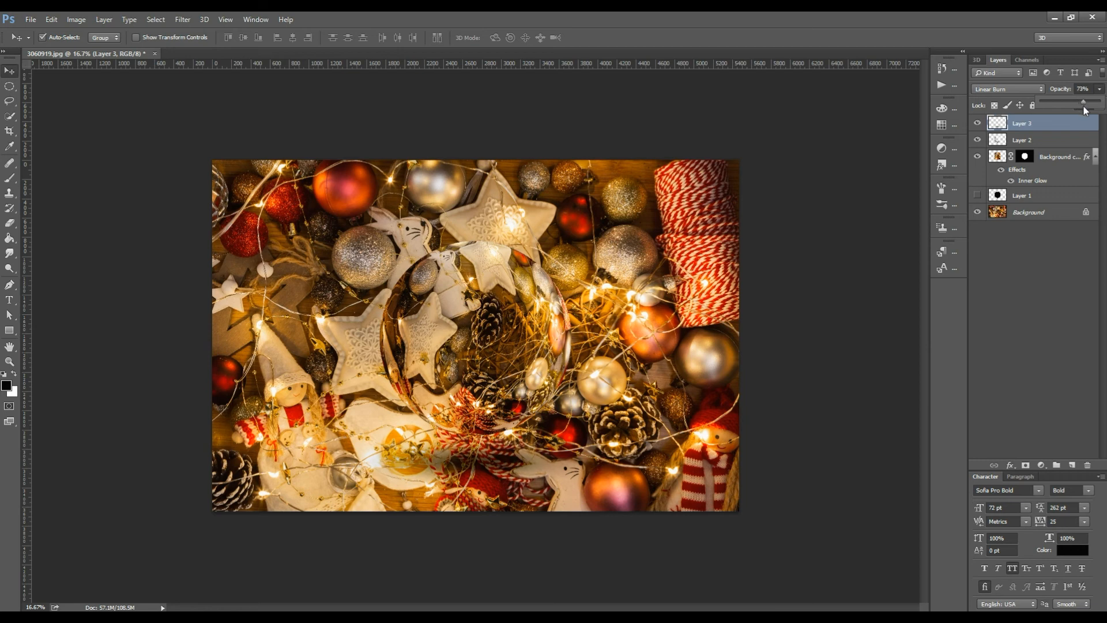
pyautogui.moveTo(1083, 106); pyautogui.dragTo(1086, 108)
pyautogui.click(1010, 282)
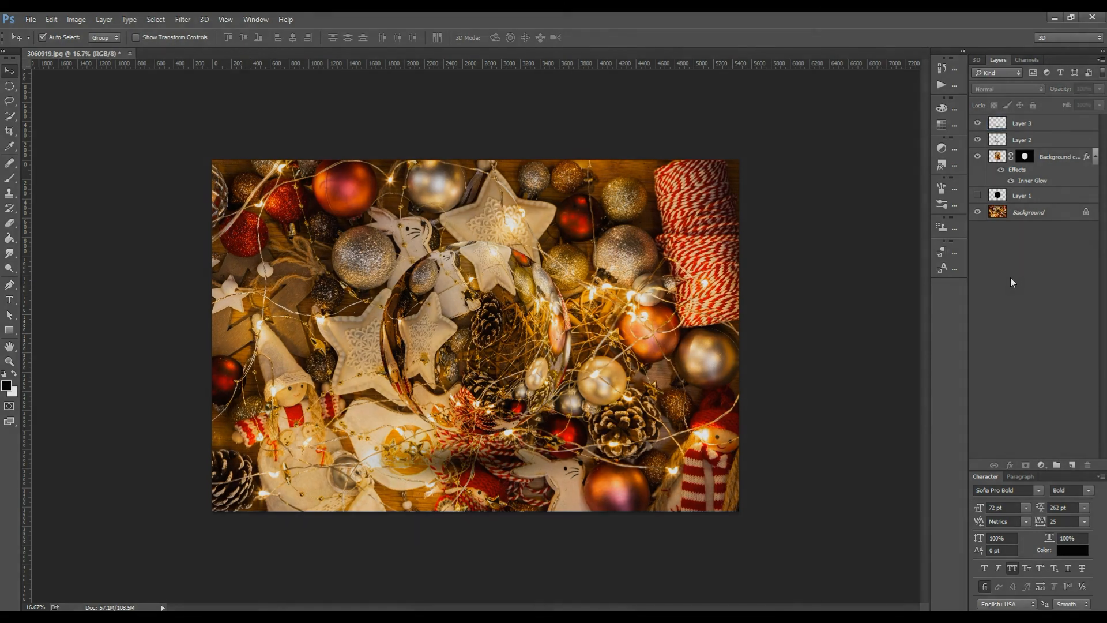